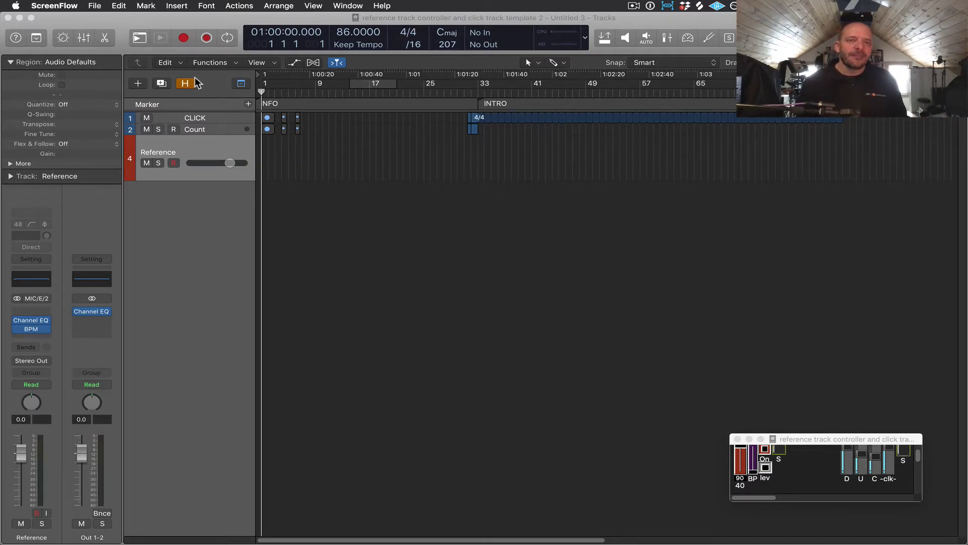
Step: Create a Rock-genre Drummer track (SoCal, Kyle) with Open Library kept on
left_click(139, 83)
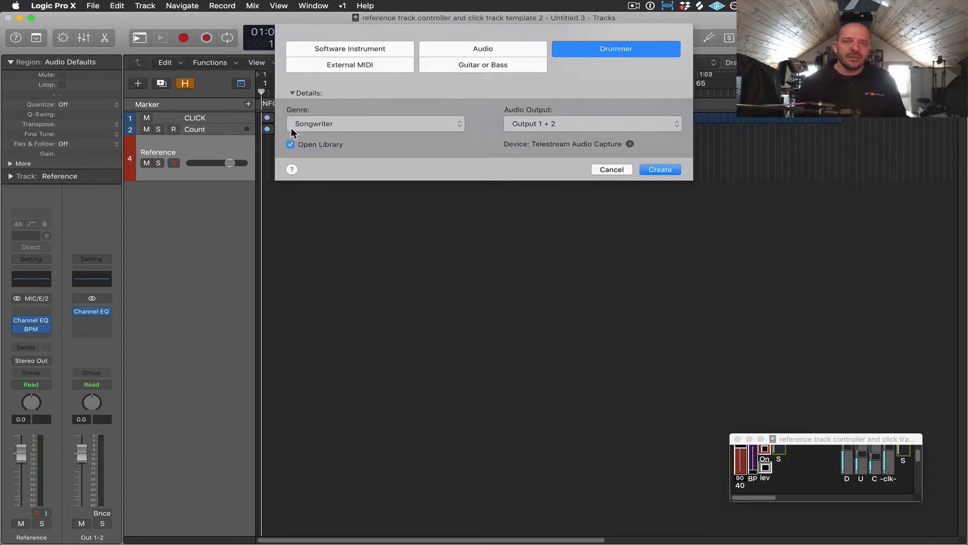
left_click(321, 125)
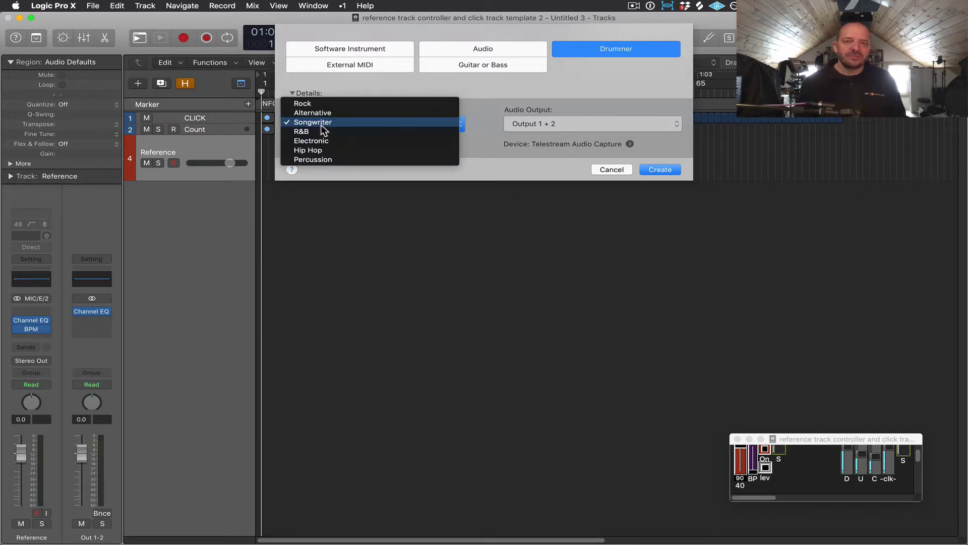
left_click(355, 104)
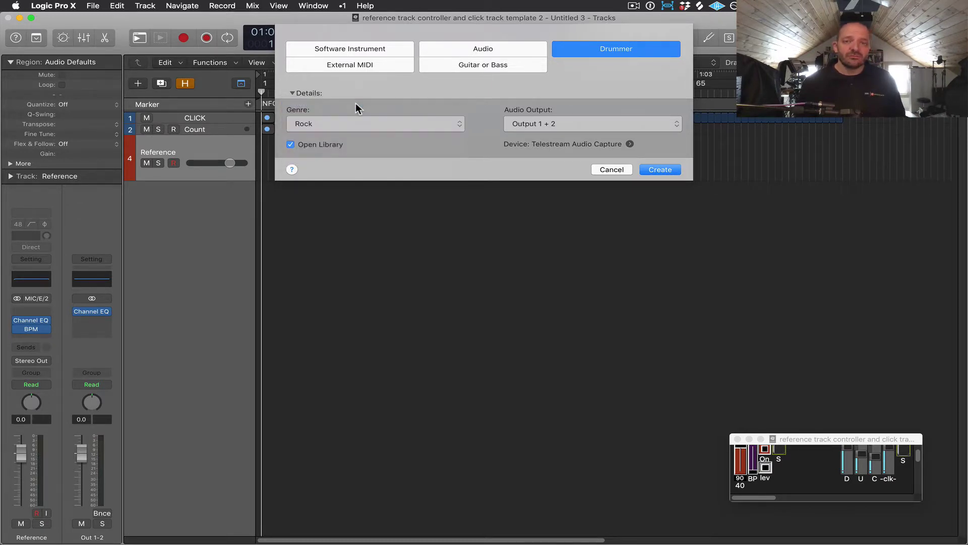
left_click(655, 165)
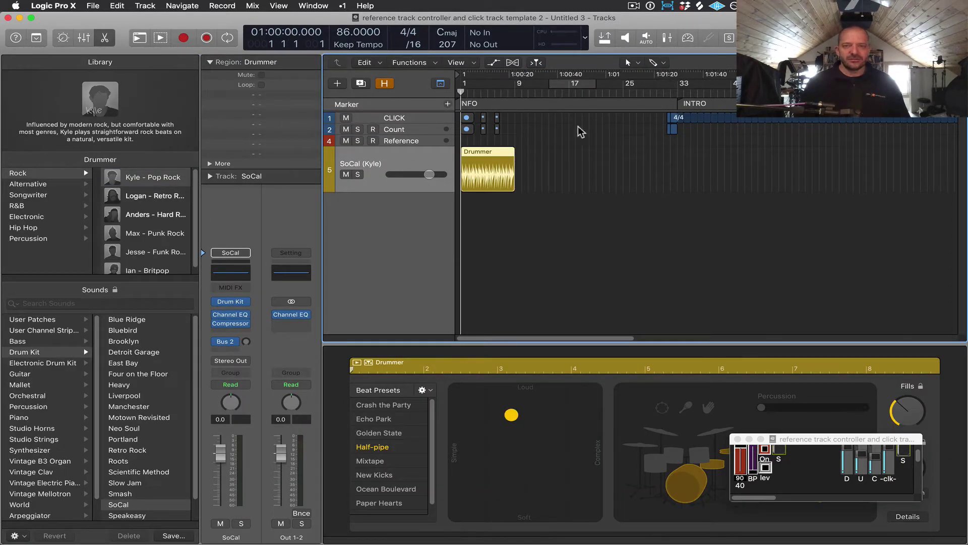
Step: Hide the Inspector and zoom the Drummer region to fill the track area
key("i")
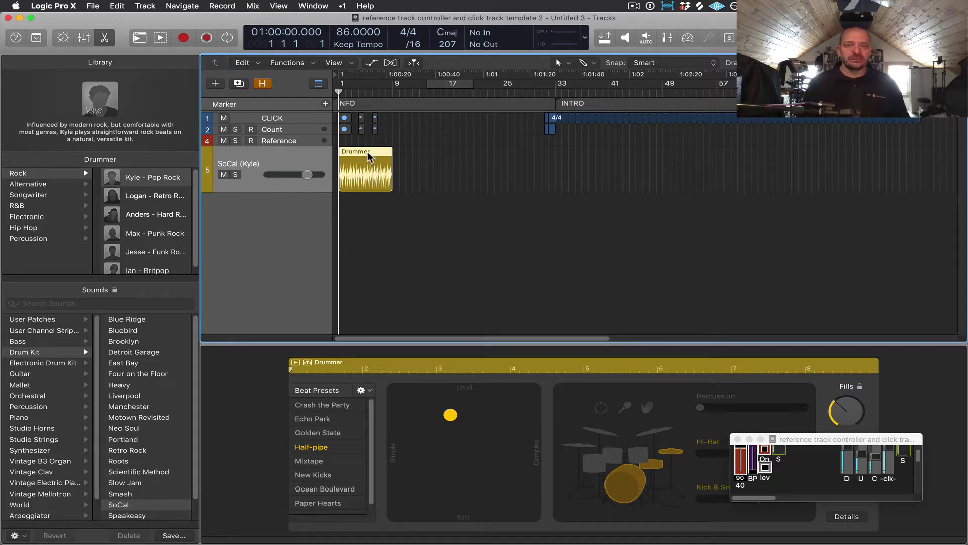
left_click_drag(423, 135, 346, 210)
key("z")
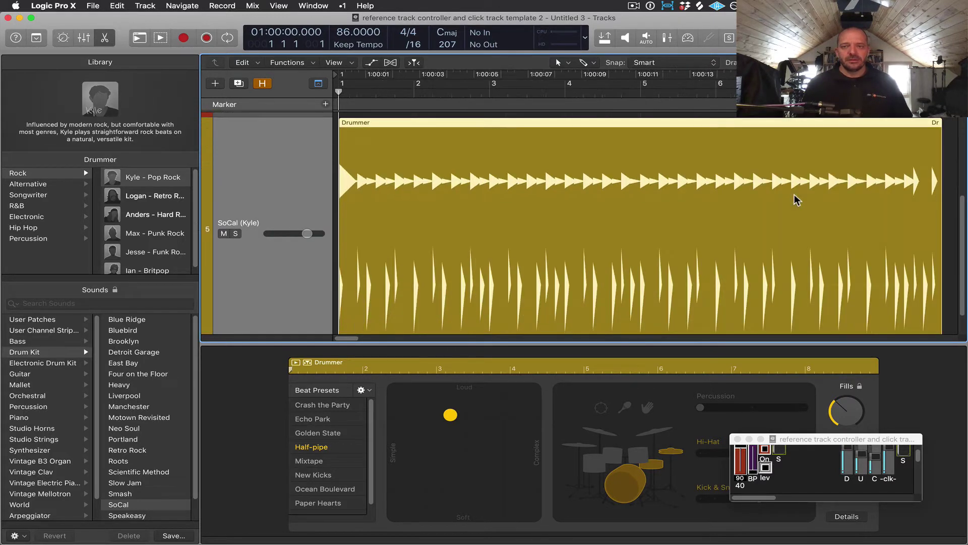
scroll(756, 181, "down", 1)
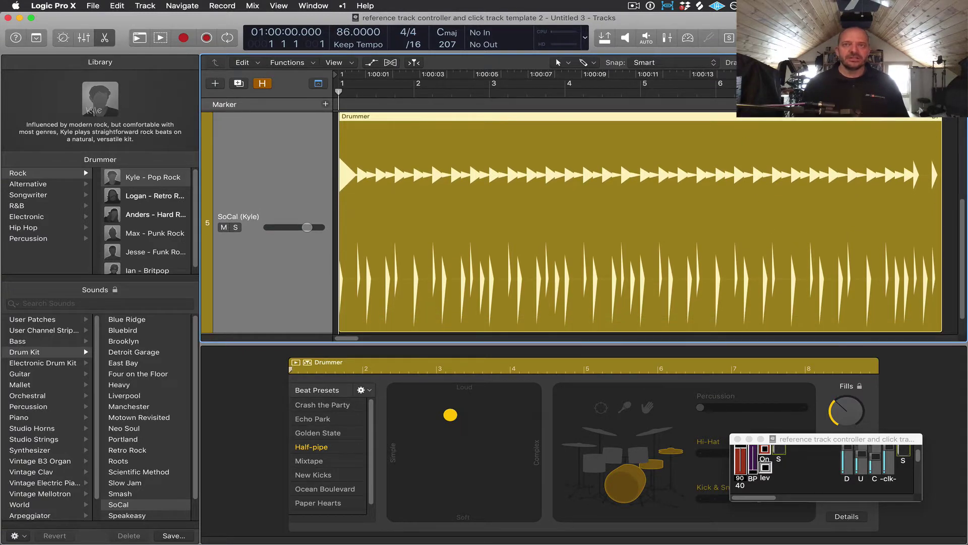
Step: Bring Logic back to the front and play the Half-pipe drummer beat
key("super+Tab")
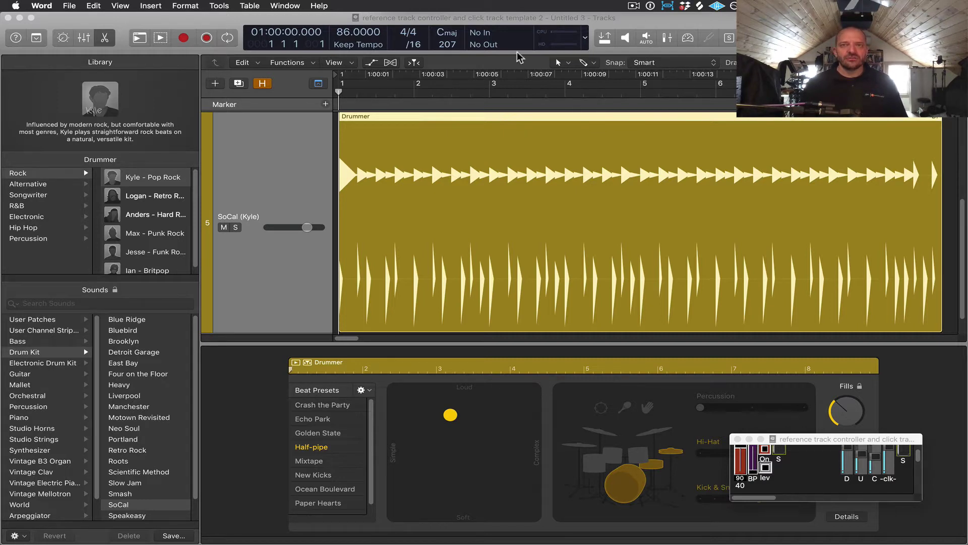
left_click(524, 20)
key("space")
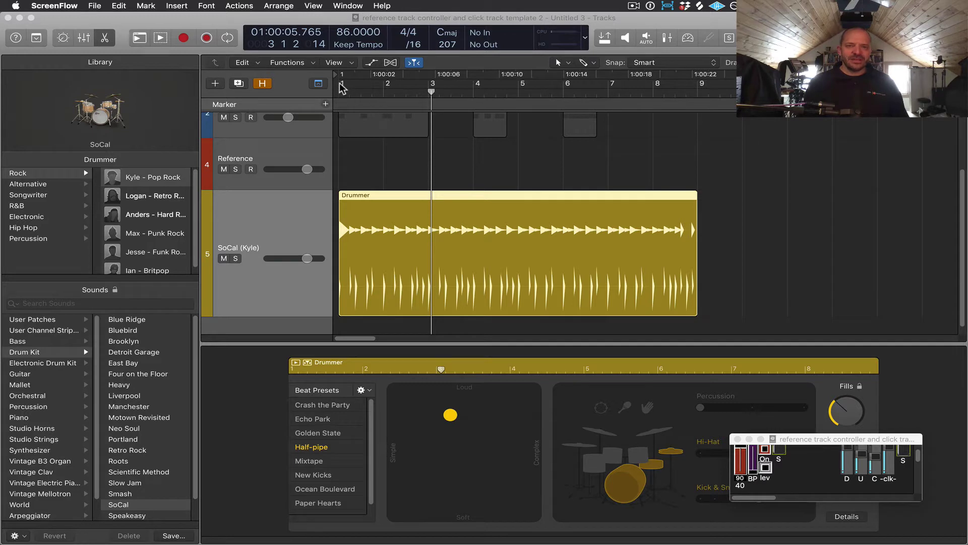
Step: Replace a trial bar 1–7 loop with a cycle matching the Drummer region via Cmd-U
left_click_drag(340, 88, 605, 86)
left_click(516, 83)
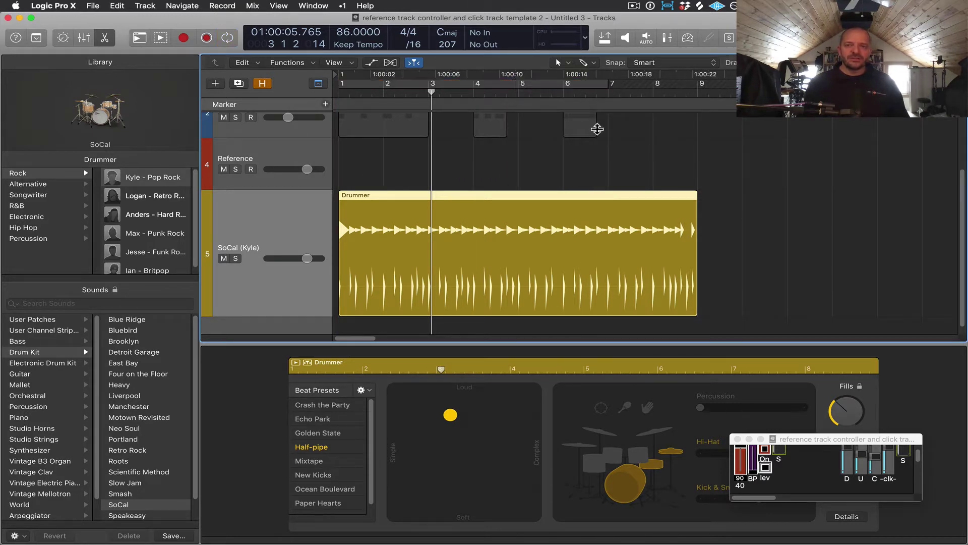
left_click(704, 252)
left_click(661, 210)
key("super")
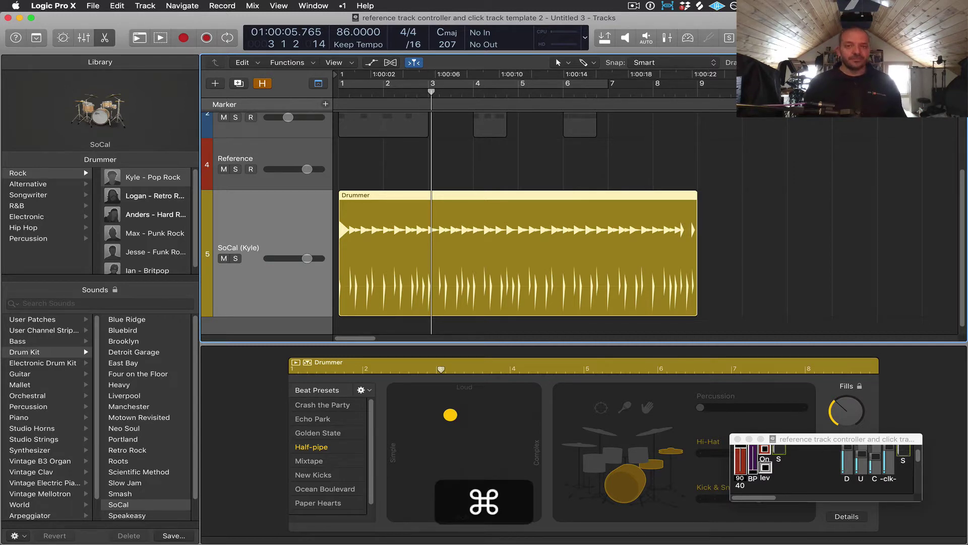
key("super+u")
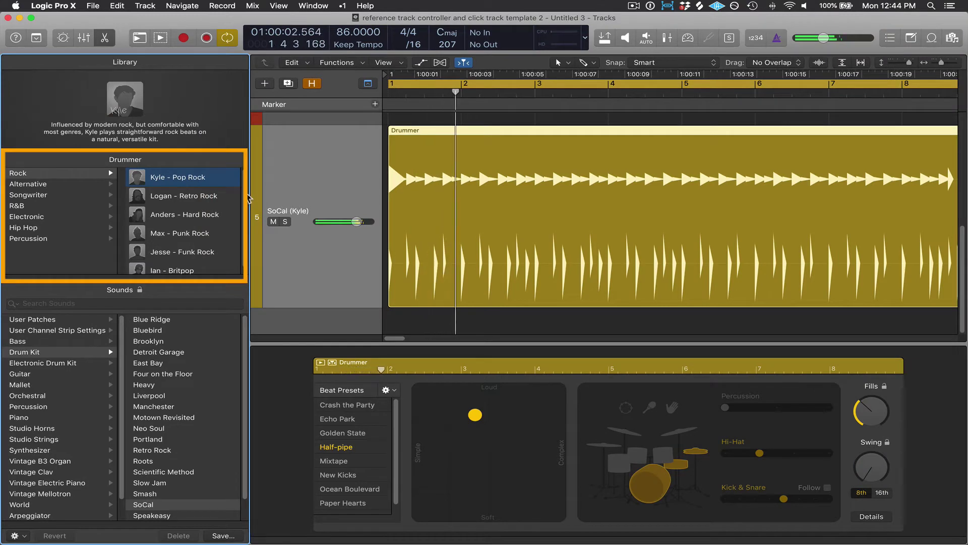
left_click(195, 215)
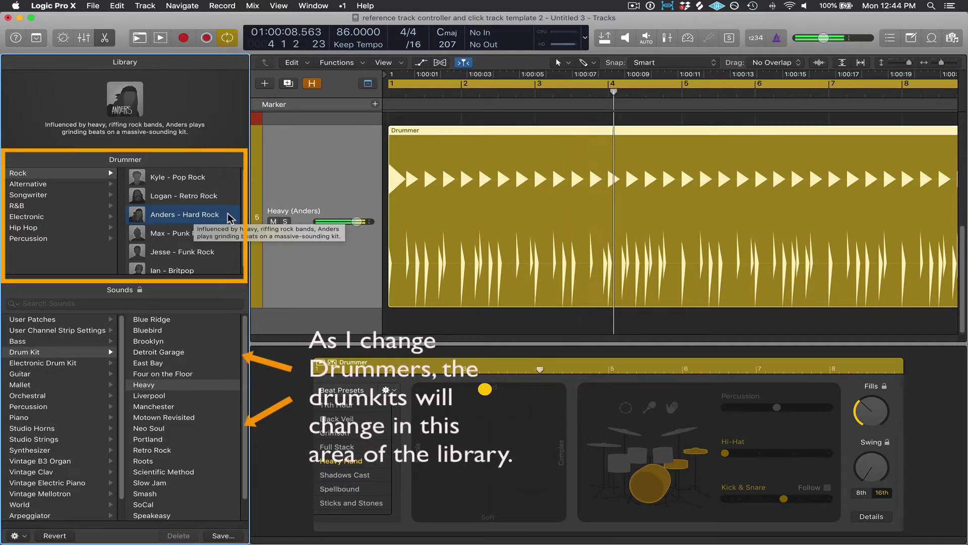
left_click(180, 269)
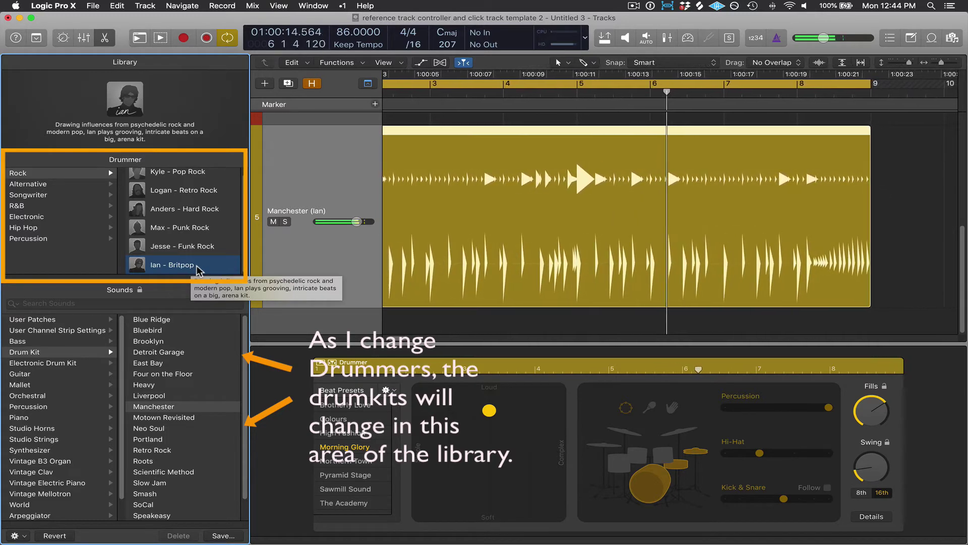
left_click(53, 196)
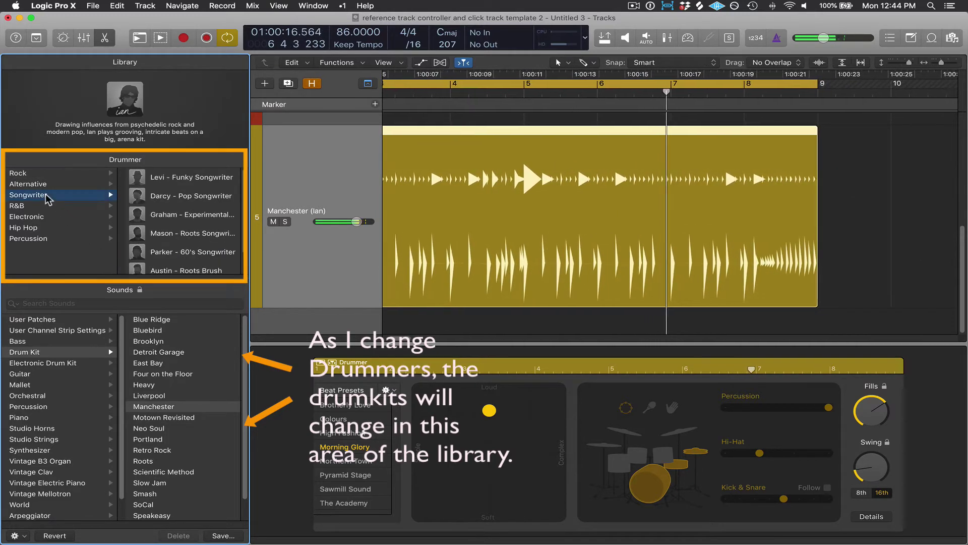
left_click(194, 216)
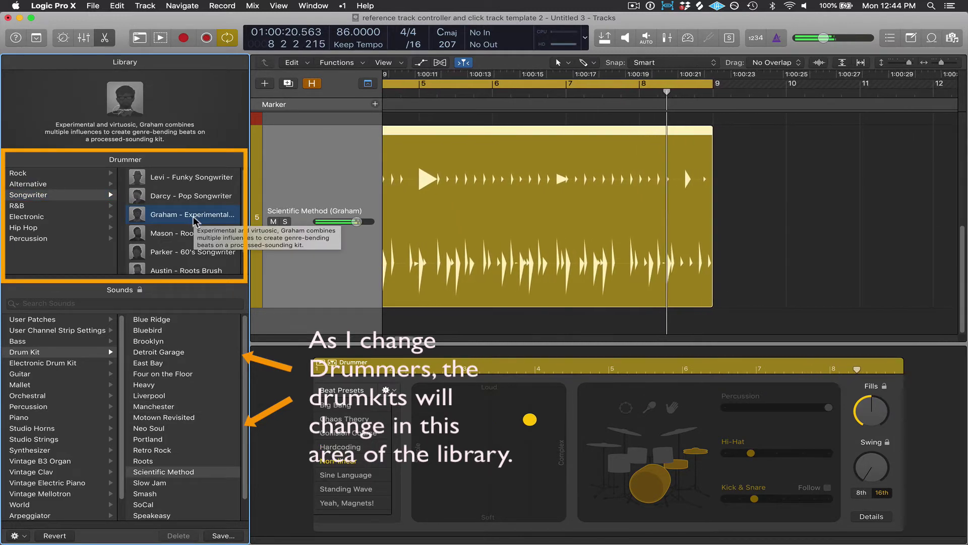
left_click(182, 252)
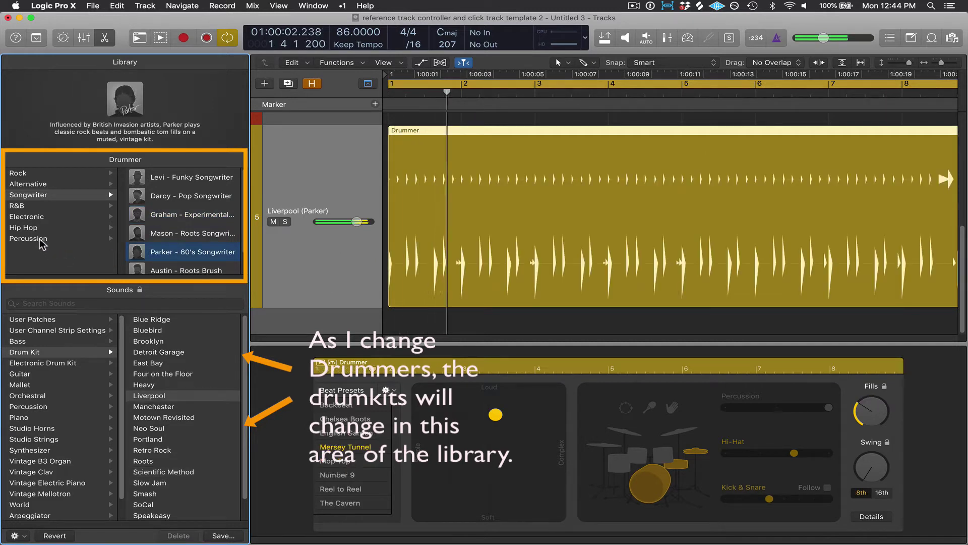
left_click(50, 218)
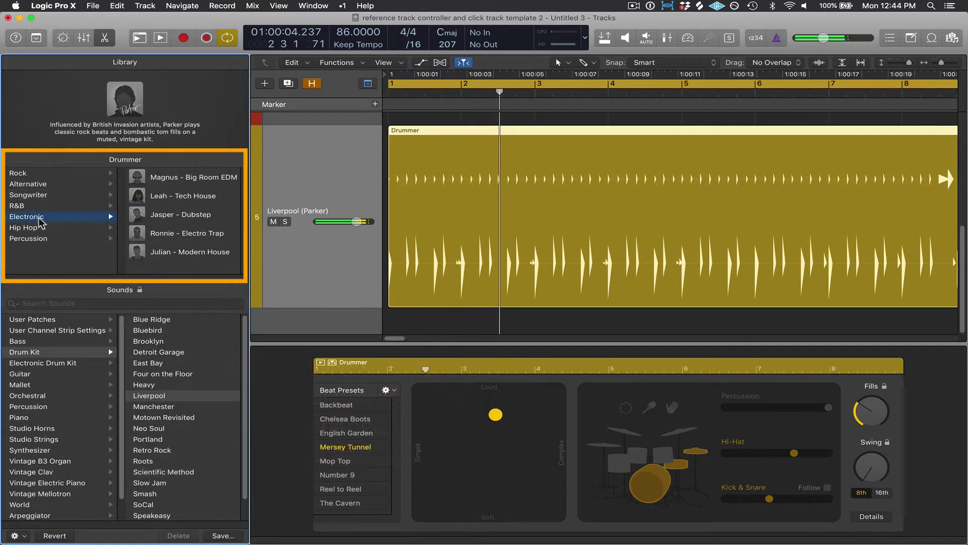
left_click(201, 214)
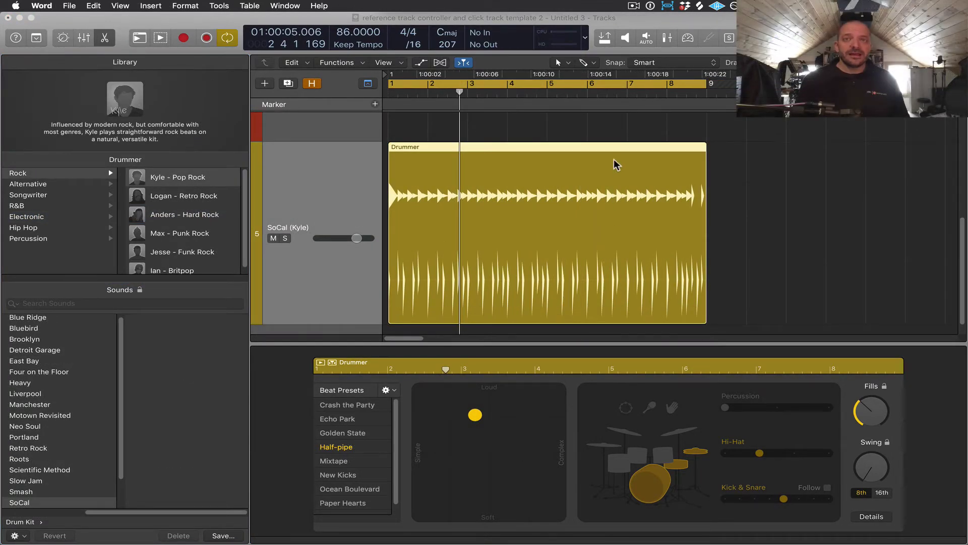
Step: Play the region and audition the Golden State and Ocean Boulevard beat presets
left_click(616, 165)
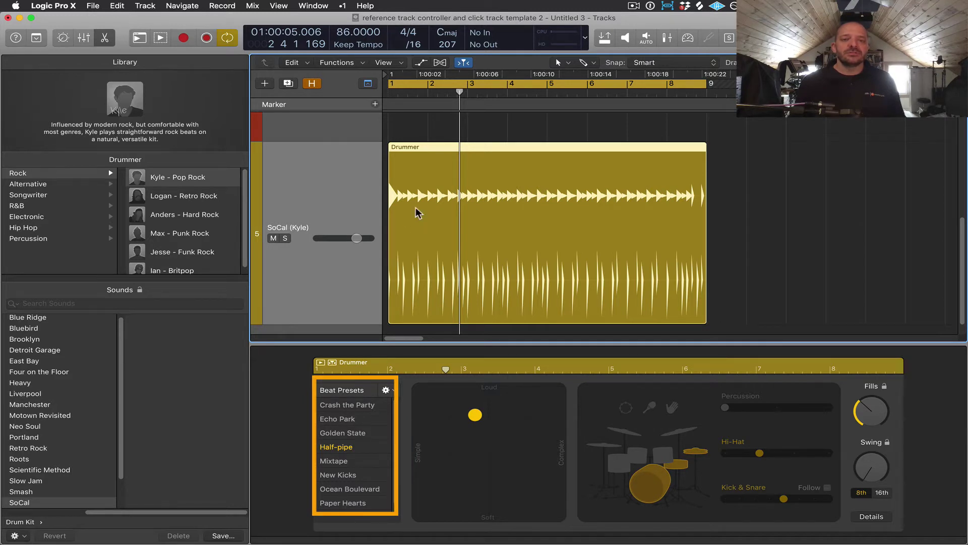
key("space")
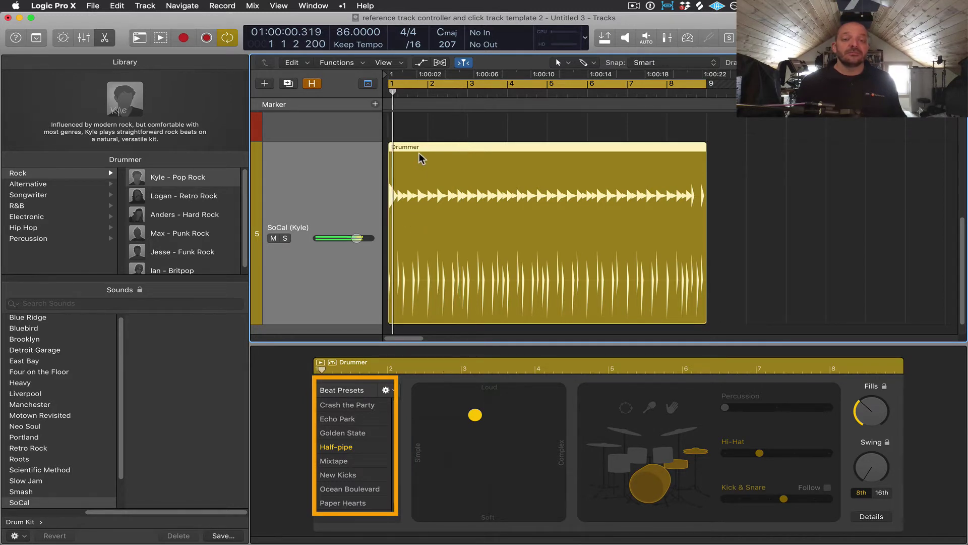
left_click(354, 433)
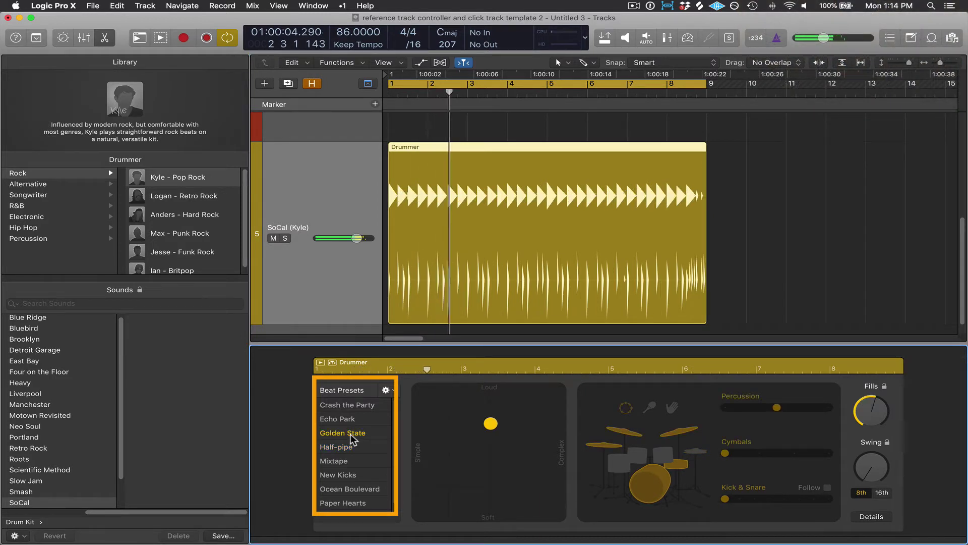
left_click(341, 489)
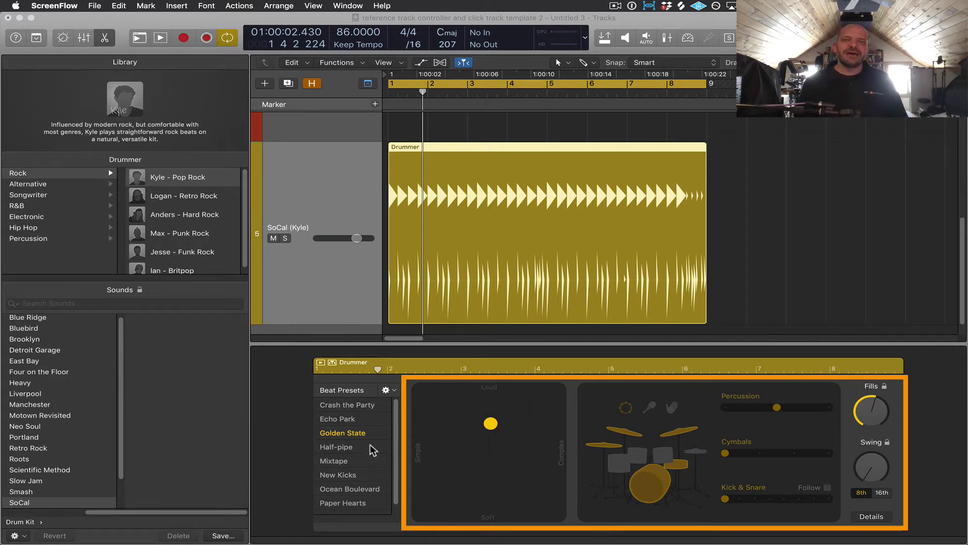
Step: Return to the Half-pipe preset and reposition the Loud/Soft–Simple/Complex pad puck several times
left_click(350, 447)
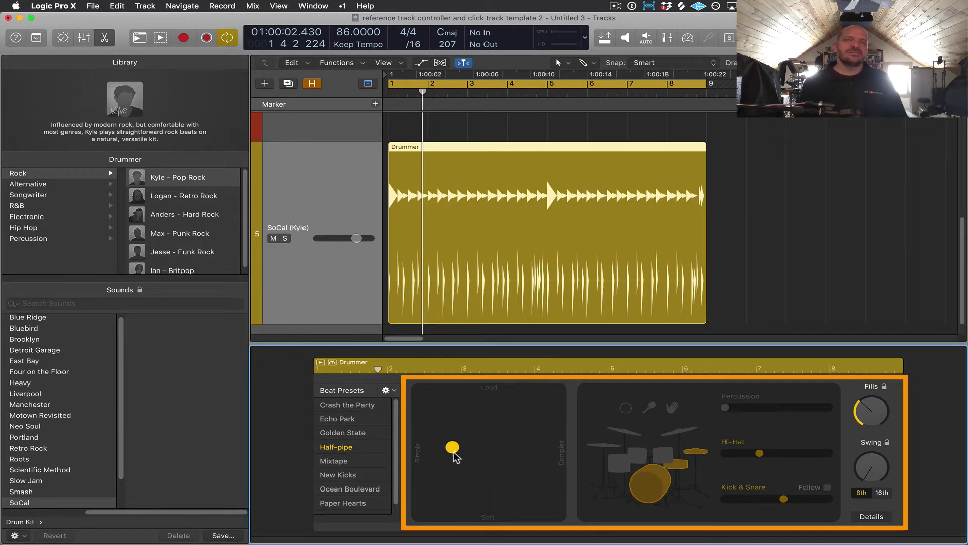
left_click_drag(451, 427, 480, 442)
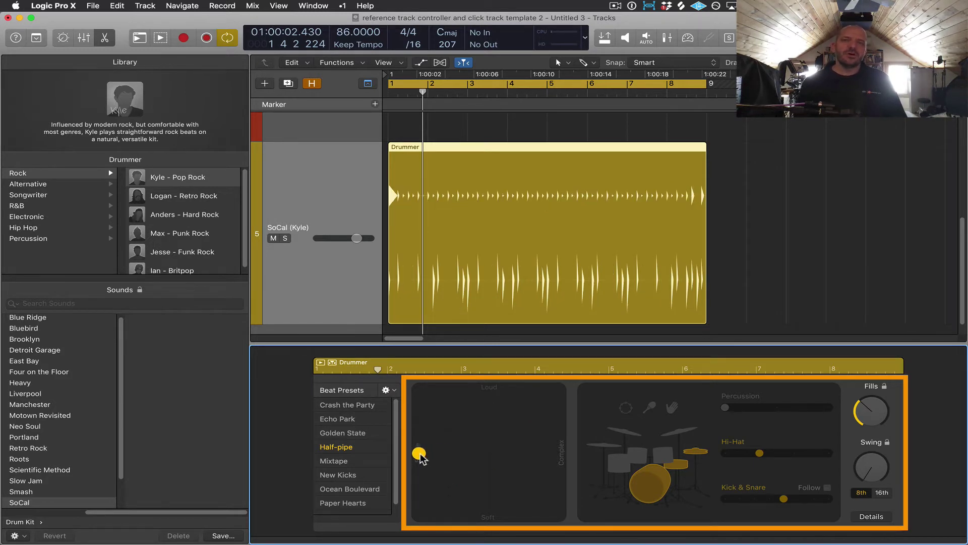
left_click_drag(420, 455, 501, 462)
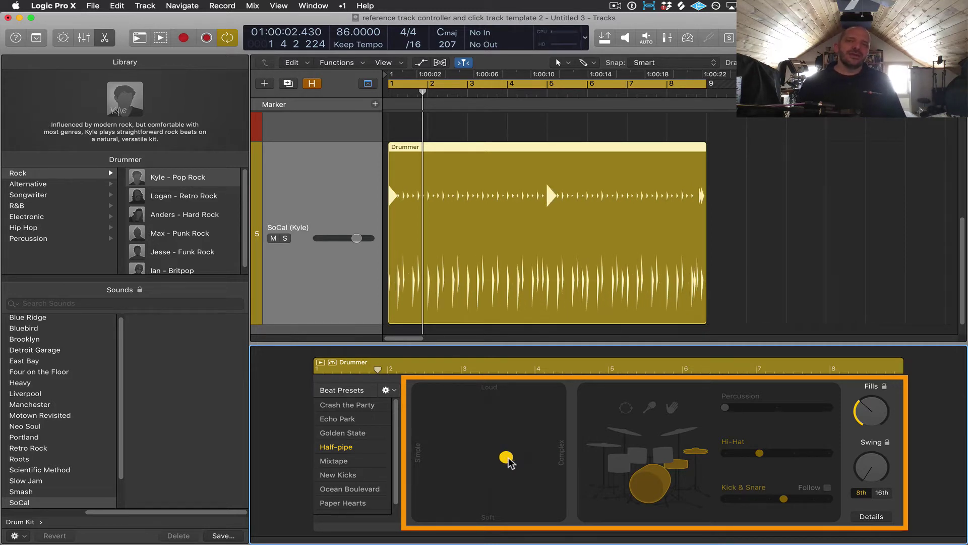
left_click_drag(509, 452, 508, 502)
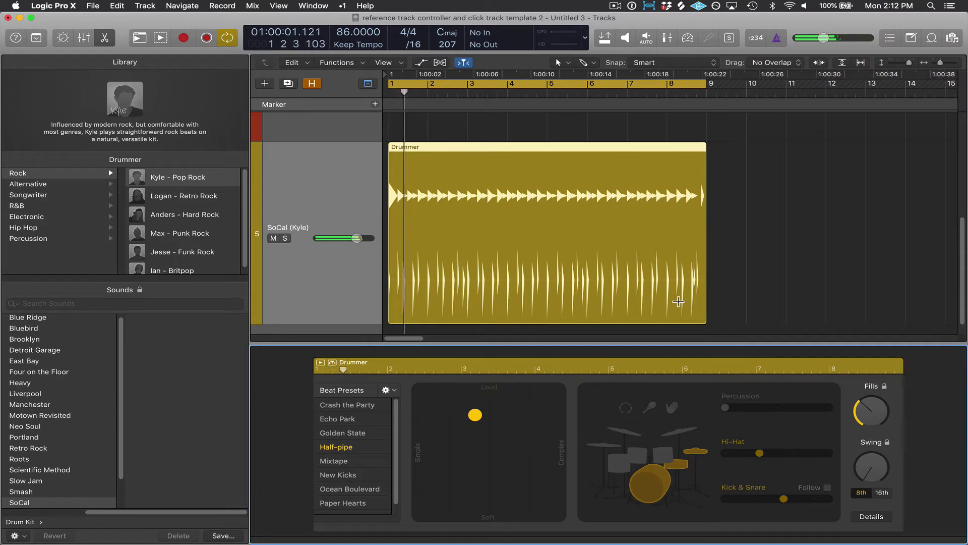
left_click_drag(474, 422, 559, 419)
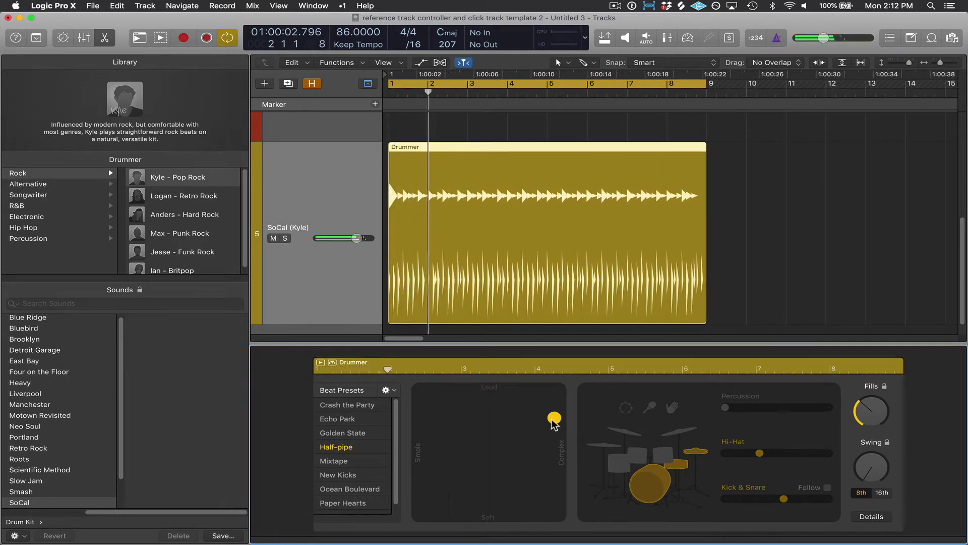
left_click_drag(552, 421, 419, 421)
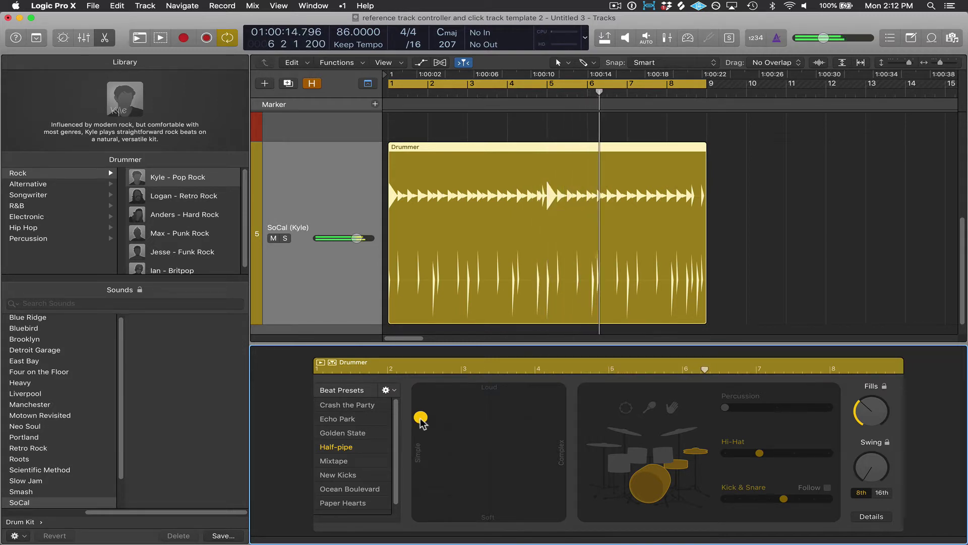
left_click_drag(421, 421, 447, 398)
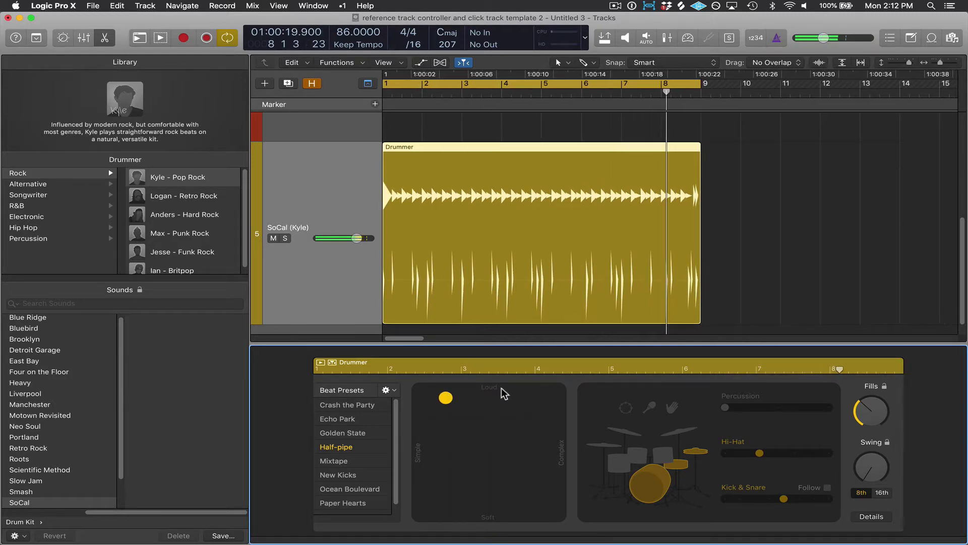
left_click_drag(445, 397, 474, 418)
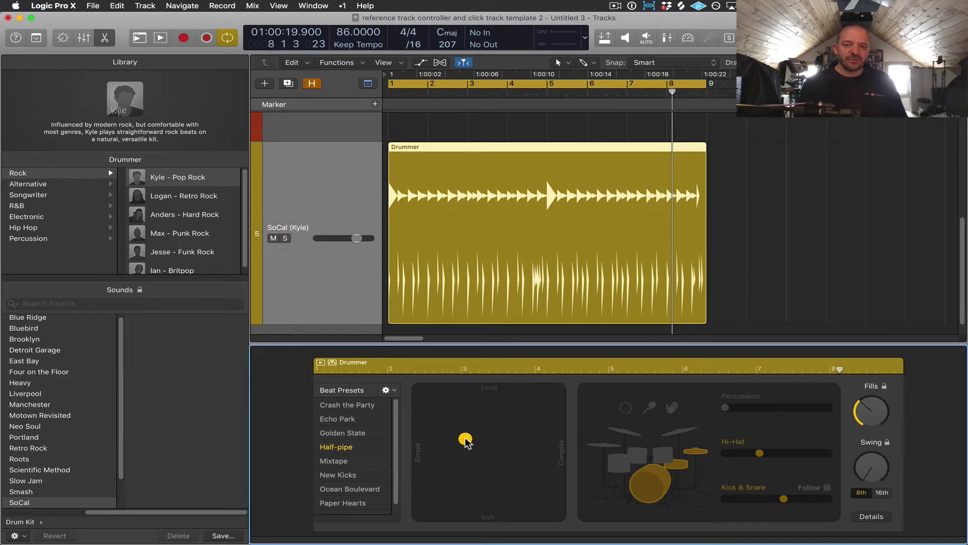
left_click_drag(458, 513, 456, 513)
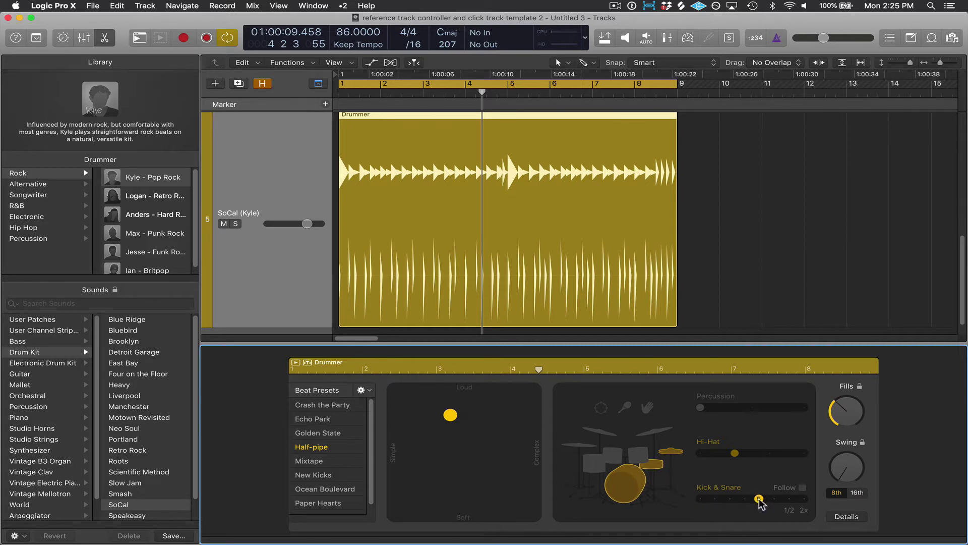
key("space")
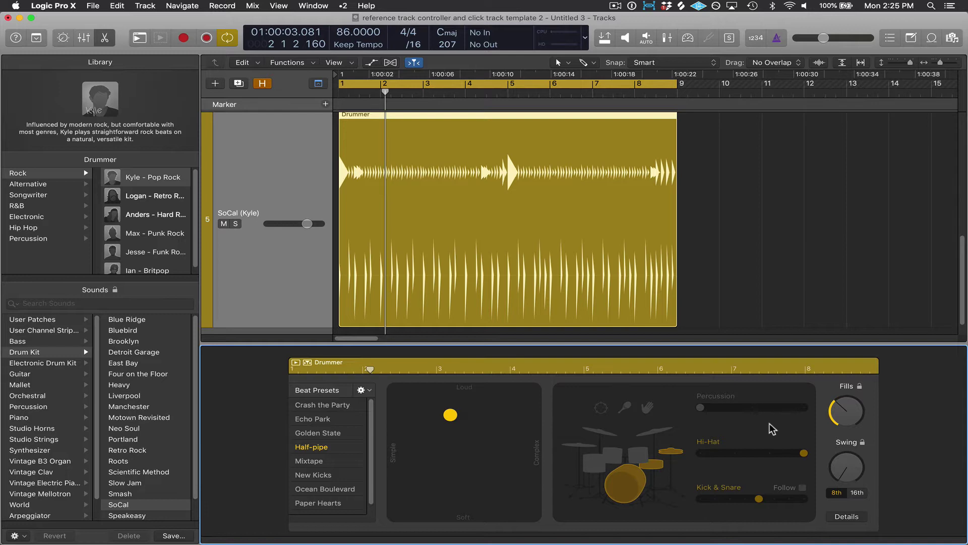
key("space")
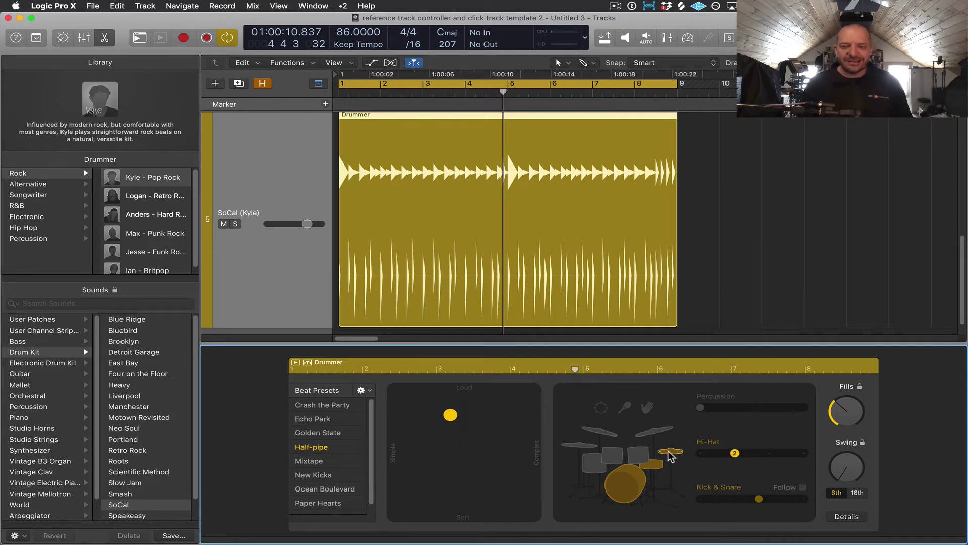
Step: Raise the Toms slider to level 3 during playback, then reselect the hi-hat
left_click(636, 456)
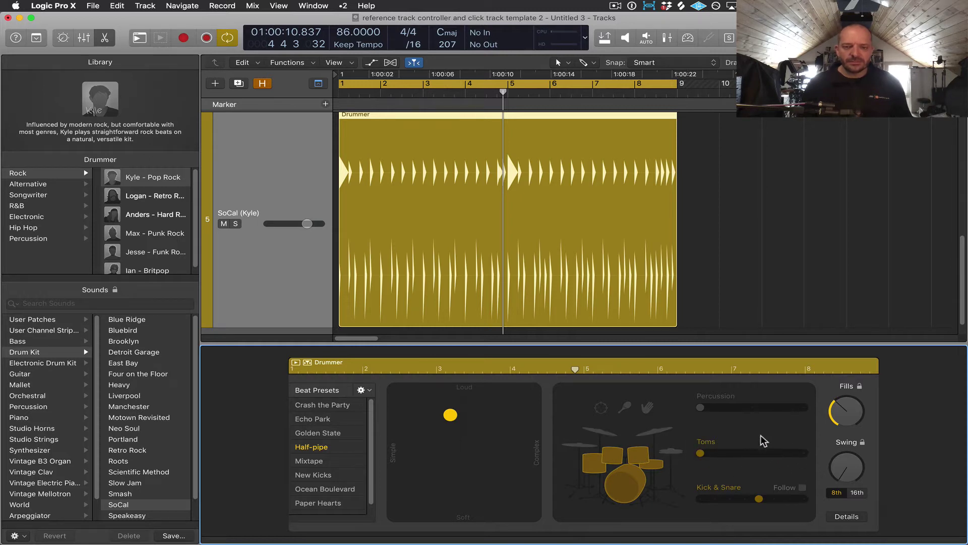
key("Return")
key("space")
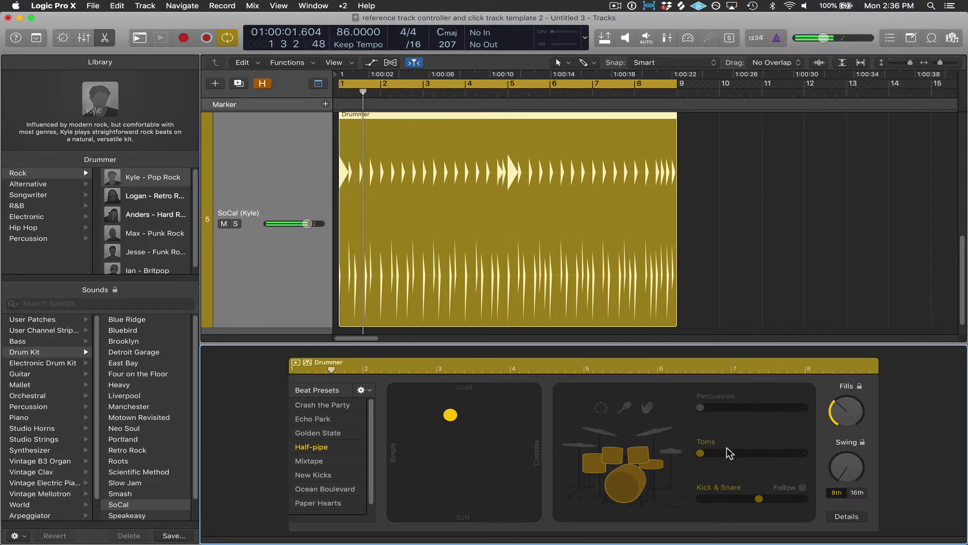
left_click_drag(701, 453, 787, 458)
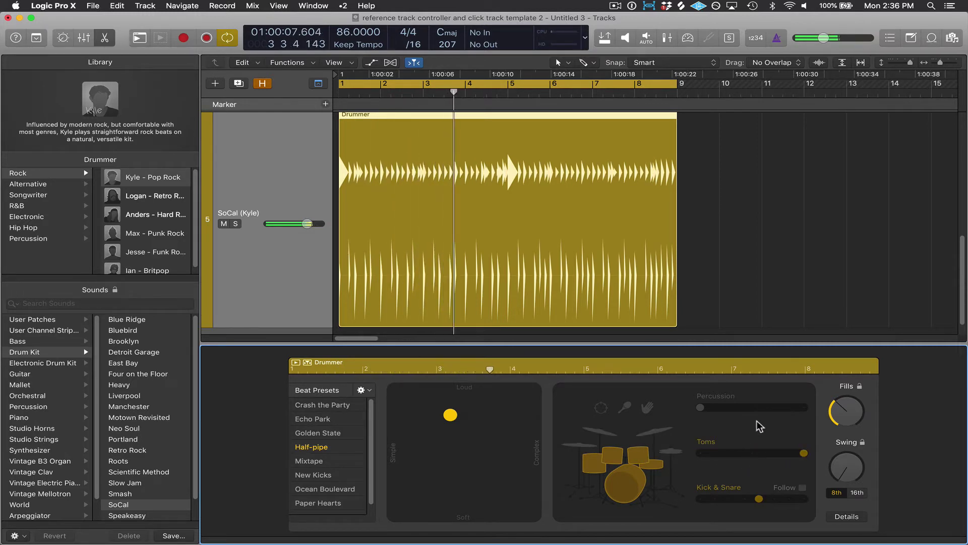
left_click(671, 451)
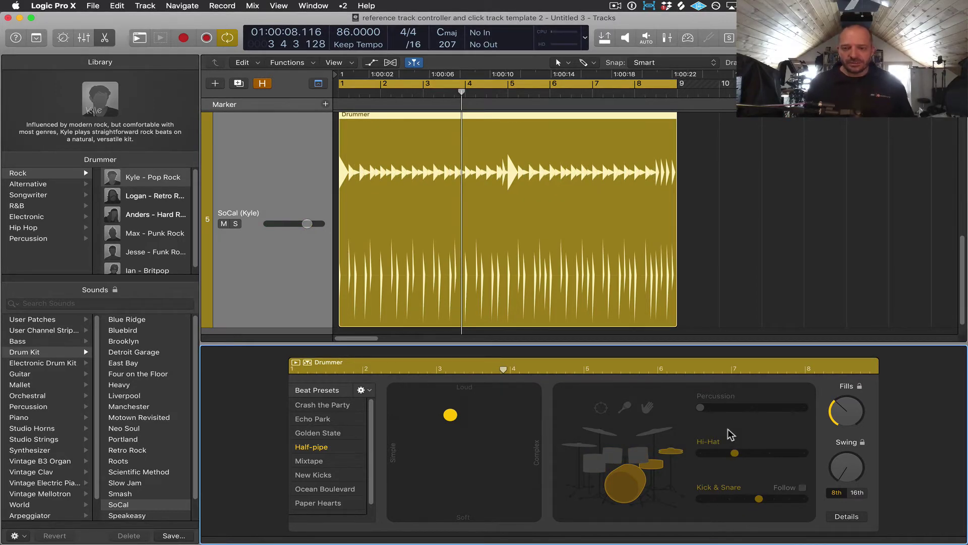
Step: Push the Cymbals slider through level 3 to its maximum, 4, while playing
left_click(658, 432)
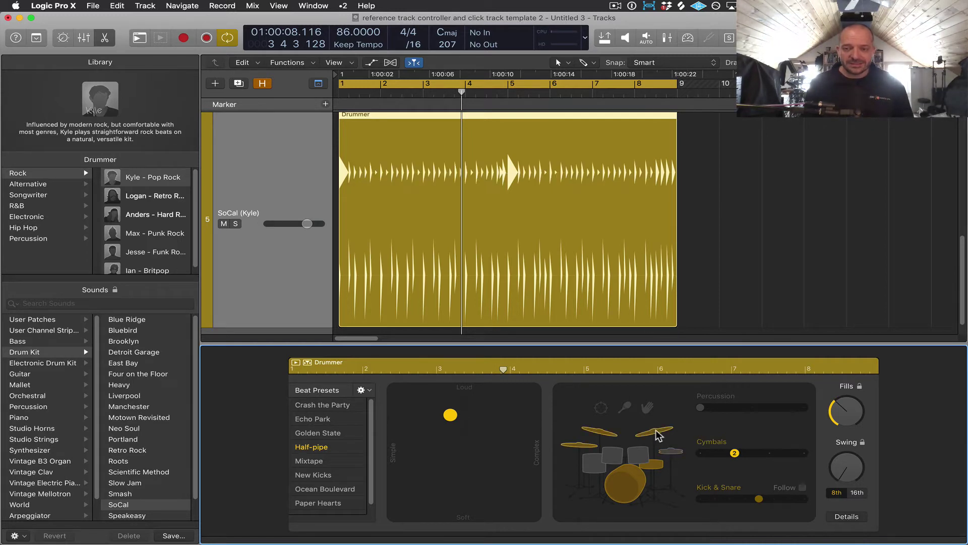
mouse_move(739, 456)
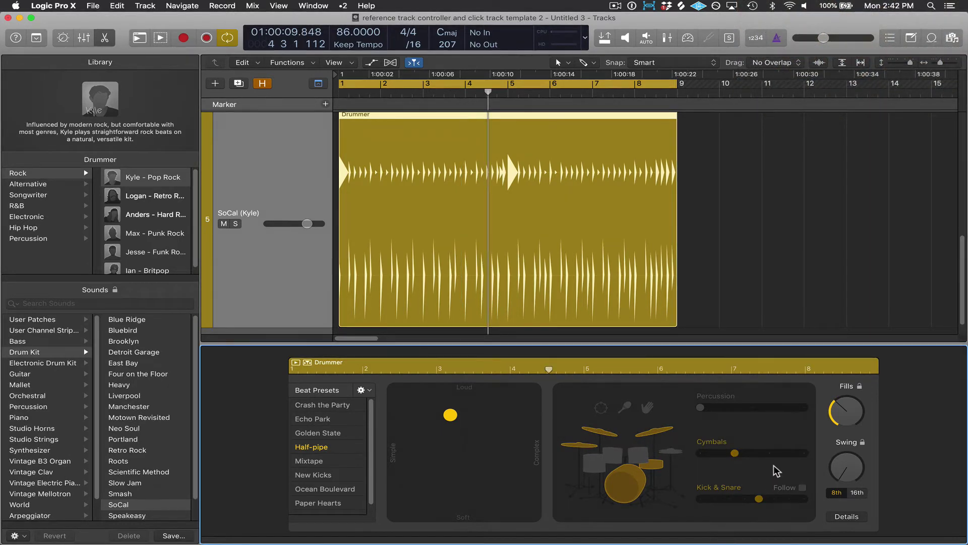
key("space")
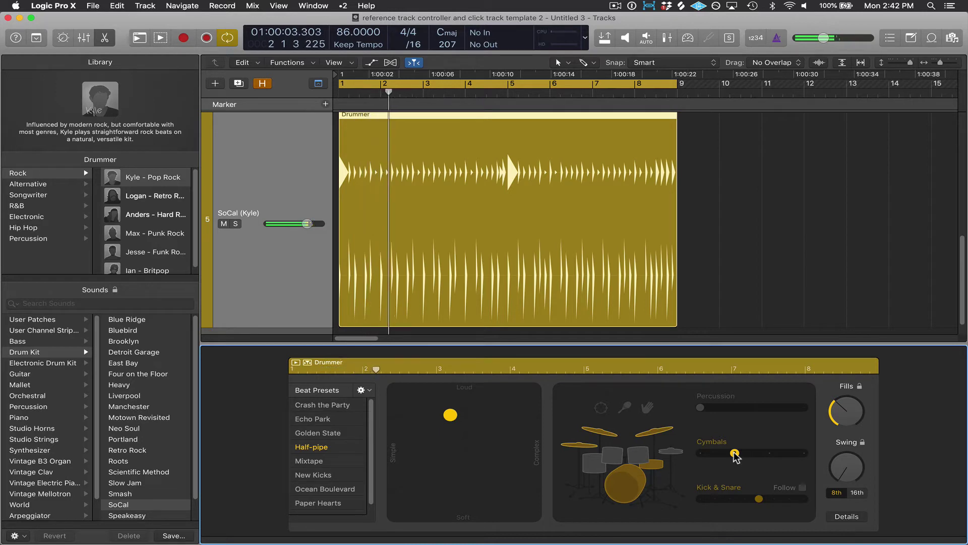
left_click_drag(735, 455, 762, 459)
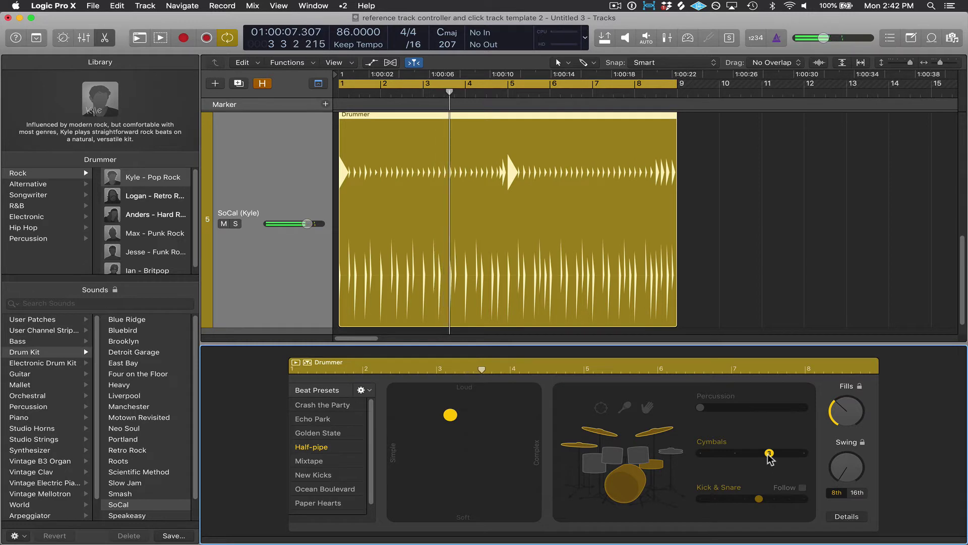
left_click_drag(769, 456, 798, 448)
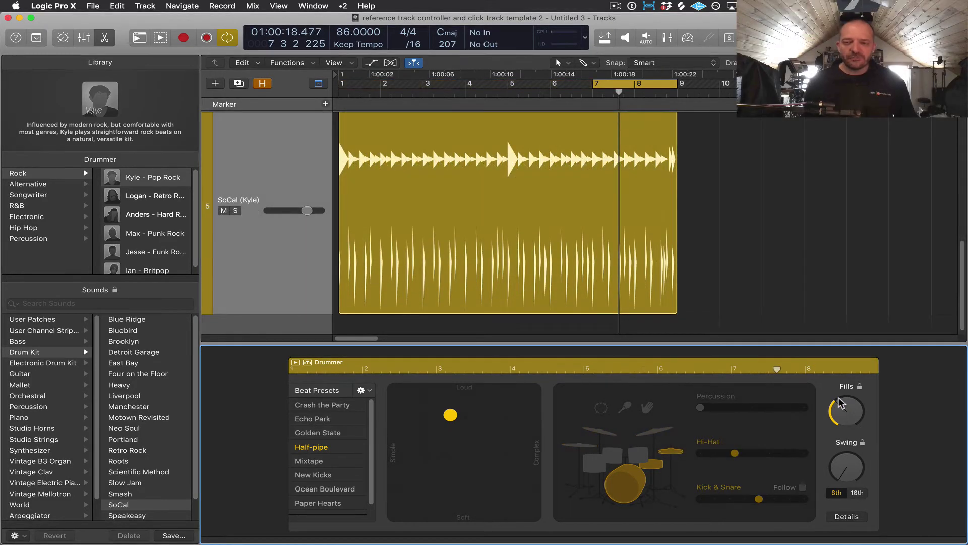
Step: Turn Fills up, try Mixtape, return to Half-pipe, and raise Fills further
left_click_drag(837, 417, 853, 368)
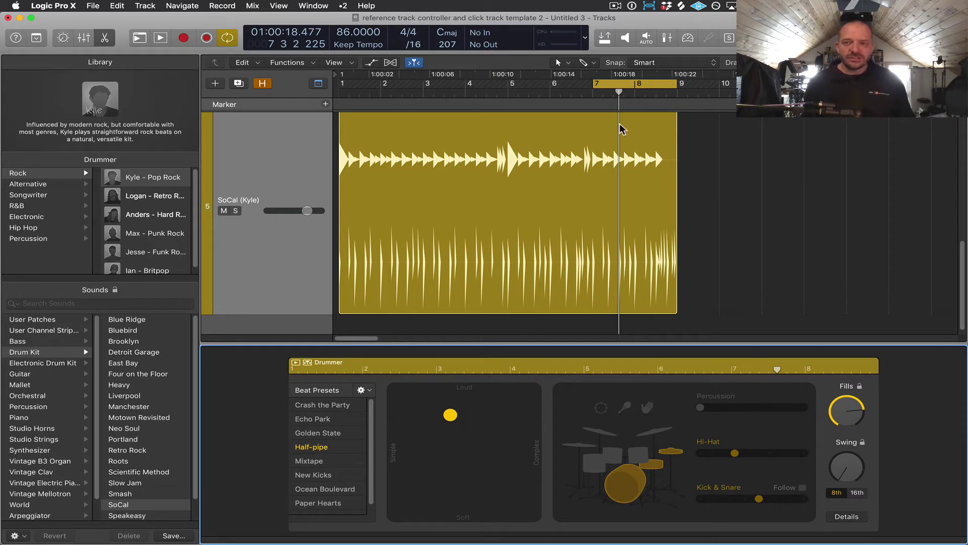
left_click(313, 456)
left_click(311, 447)
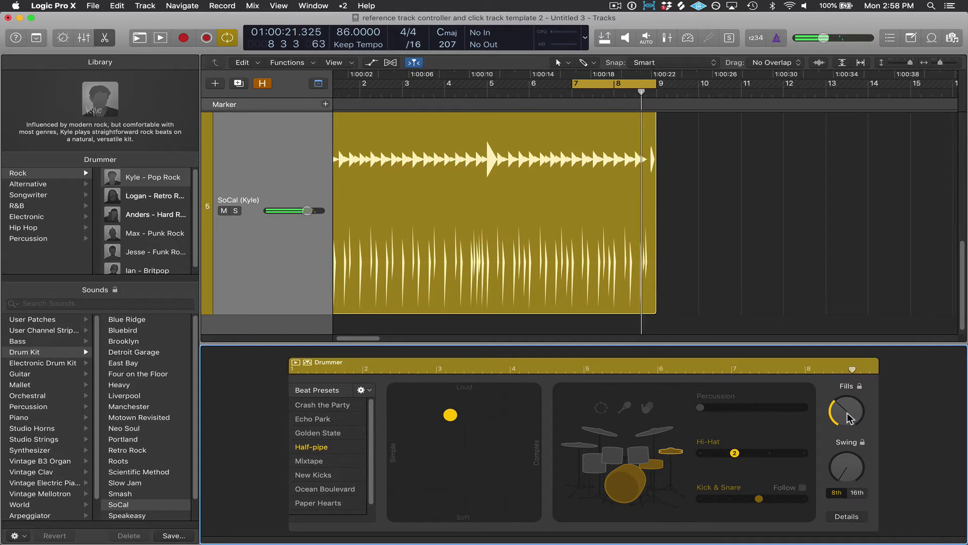
left_click_drag(847, 418, 848, 377)
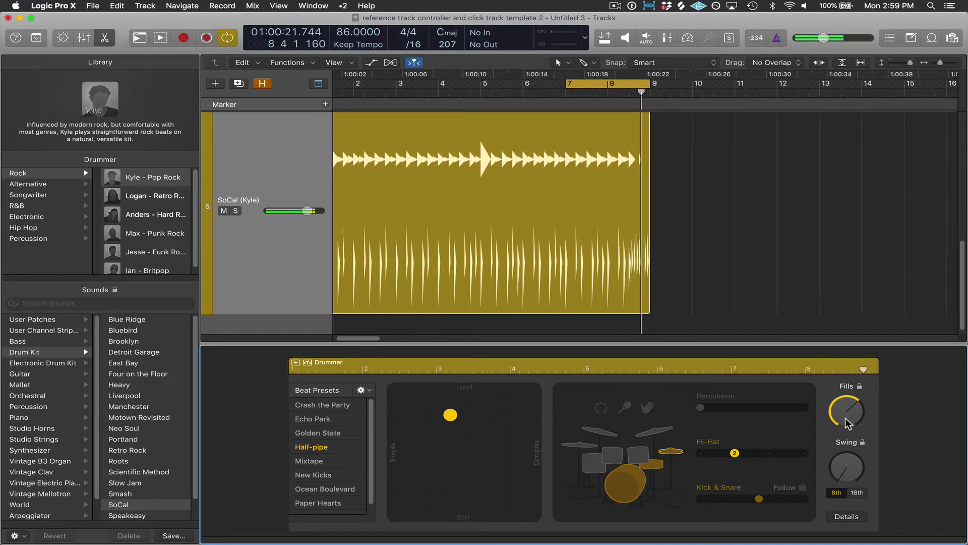
left_click_drag(848, 404, 851, 388)
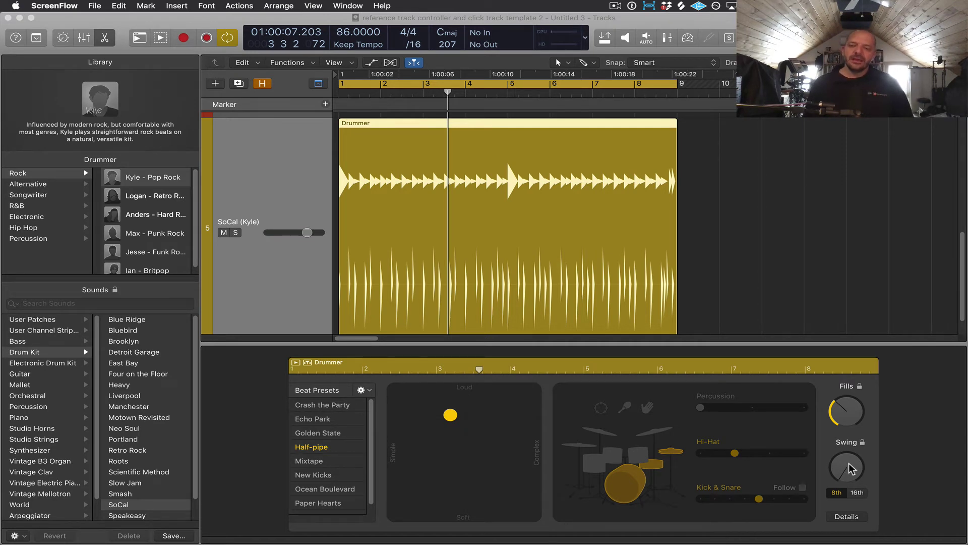
Step: Lower Swing to 50%, raise it to 67%, and play the region briefly
left_click(843, 465)
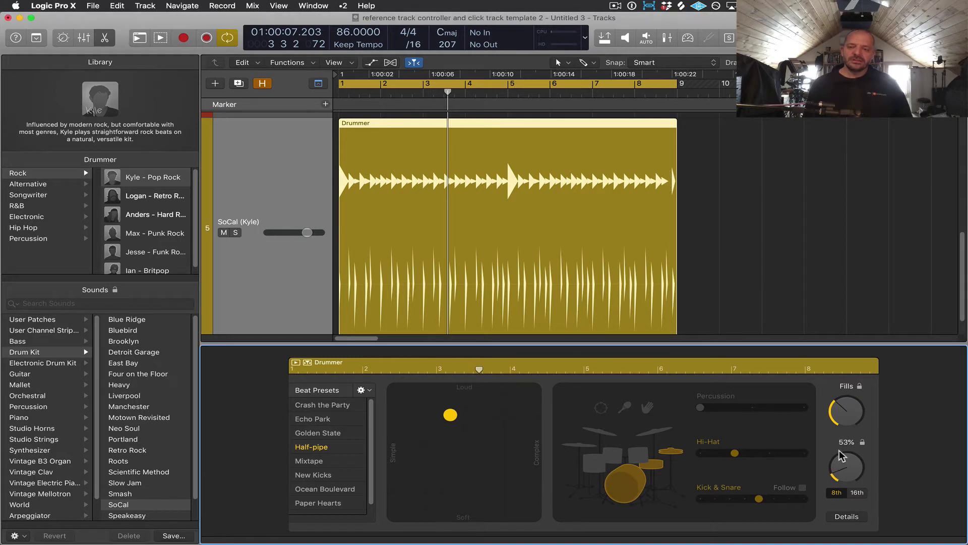
left_click_drag(839, 450, 840, 491)
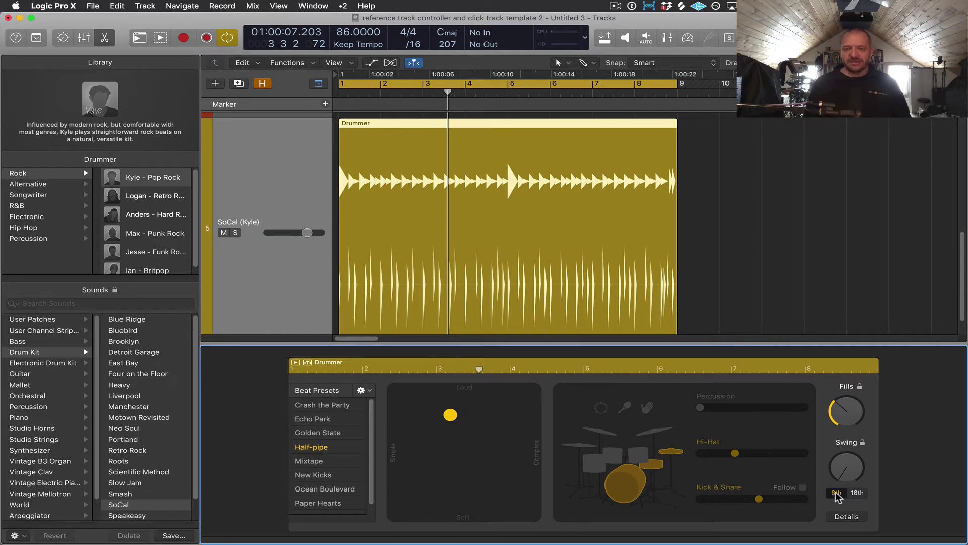
mouse_move(755, 459)
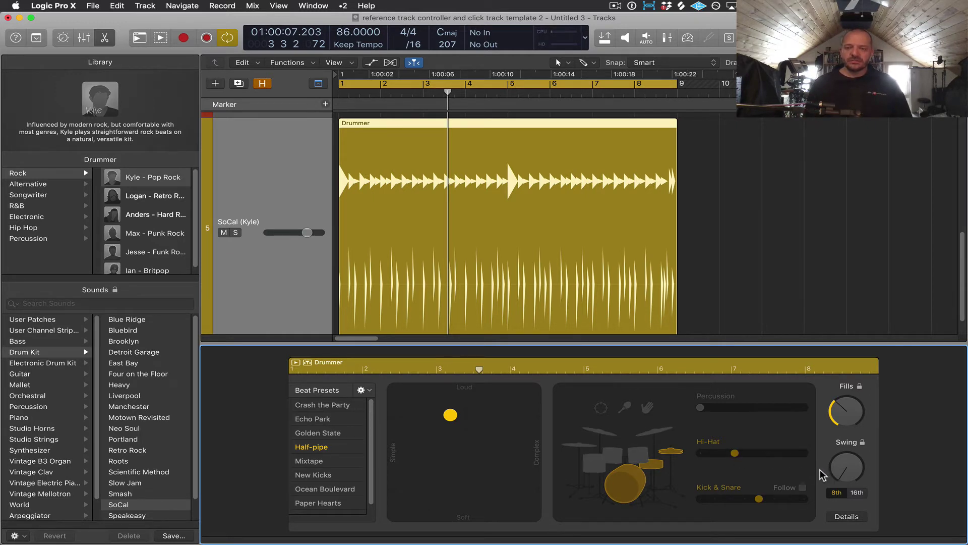
left_click_drag(851, 467, 831, 396)
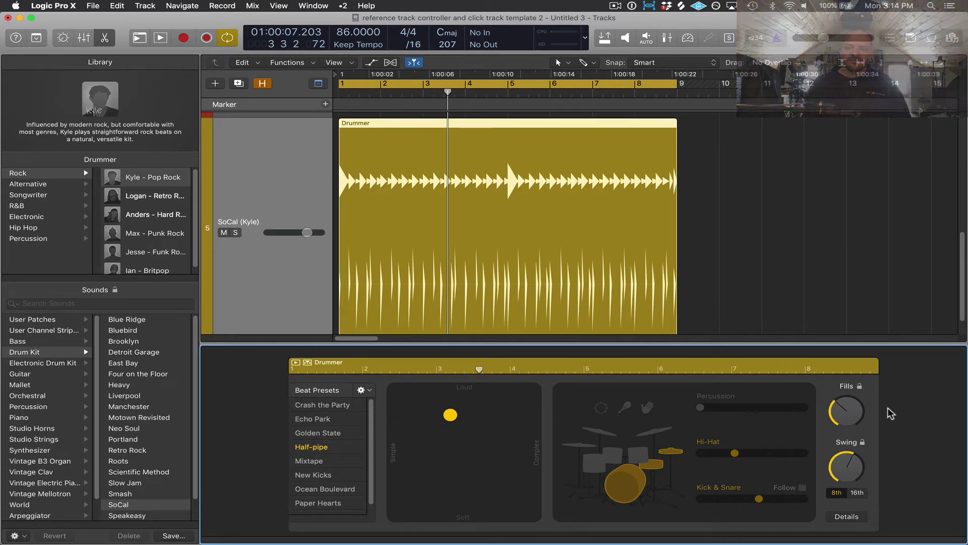
key("space")
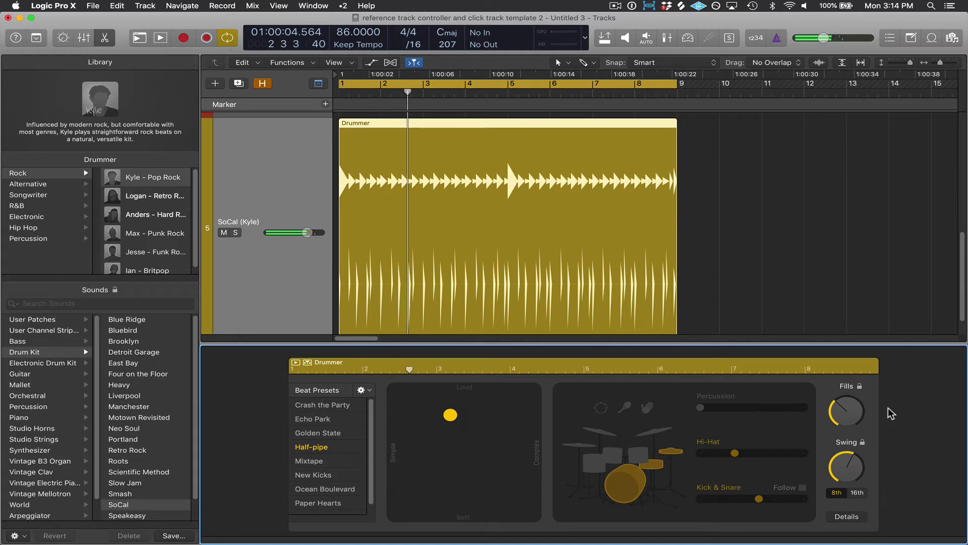
key("space")
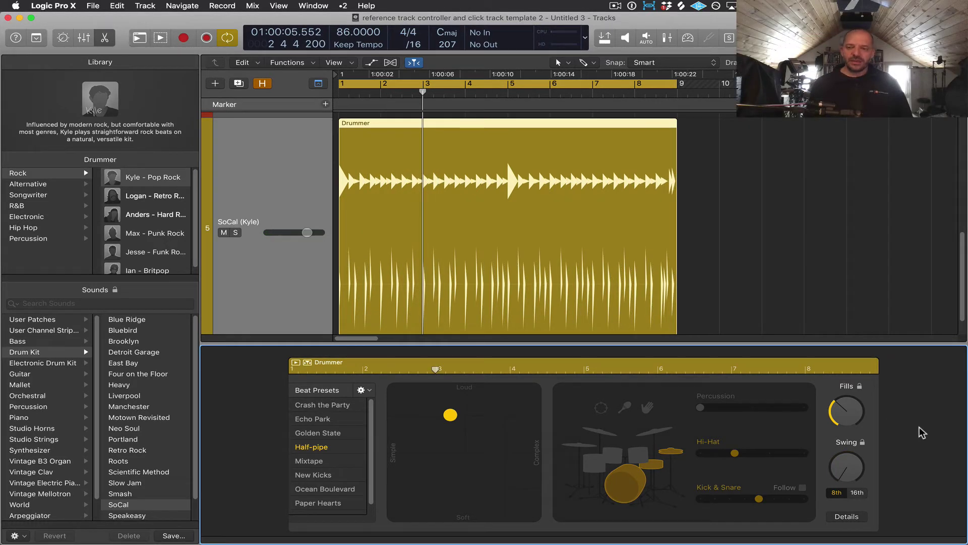
Step: Switch Swing to 16th notes, max out the Hi-Hat slider, and set Swing near 52%
left_click(858, 493)
left_click_drag(734, 452, 846, 473)
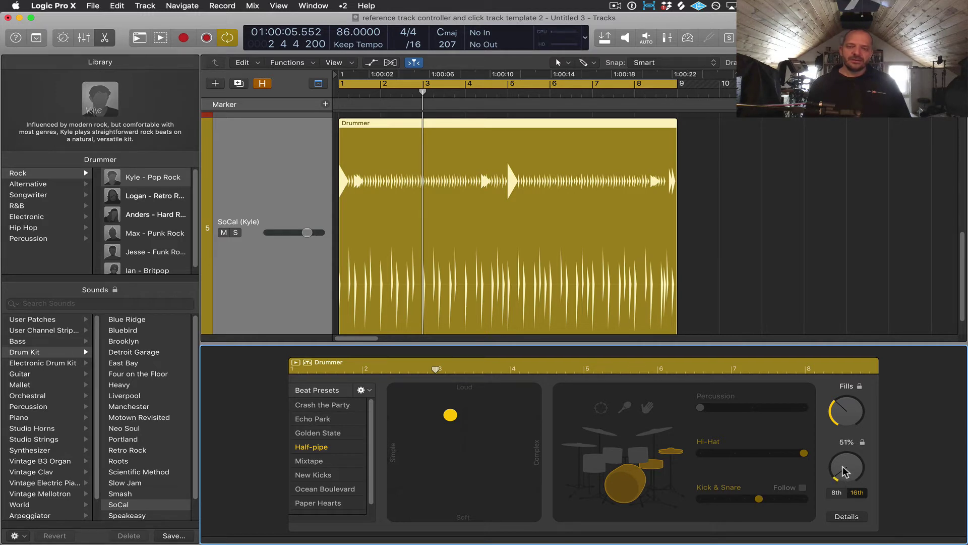
mouse_move(845, 470)
left_mouse_down()
mouse_move(858, 466)
mouse_move(848, 465)
left_mouse_up()
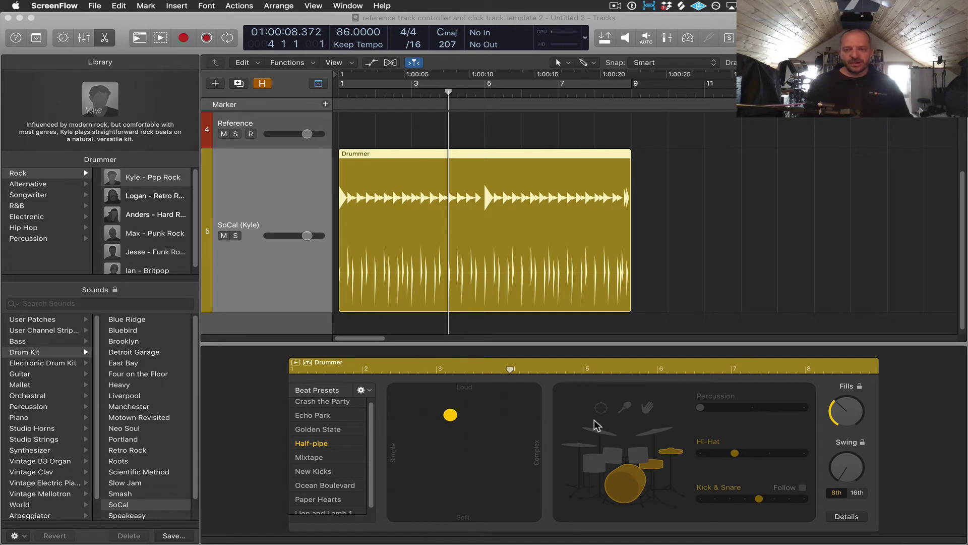
left_click(647, 409)
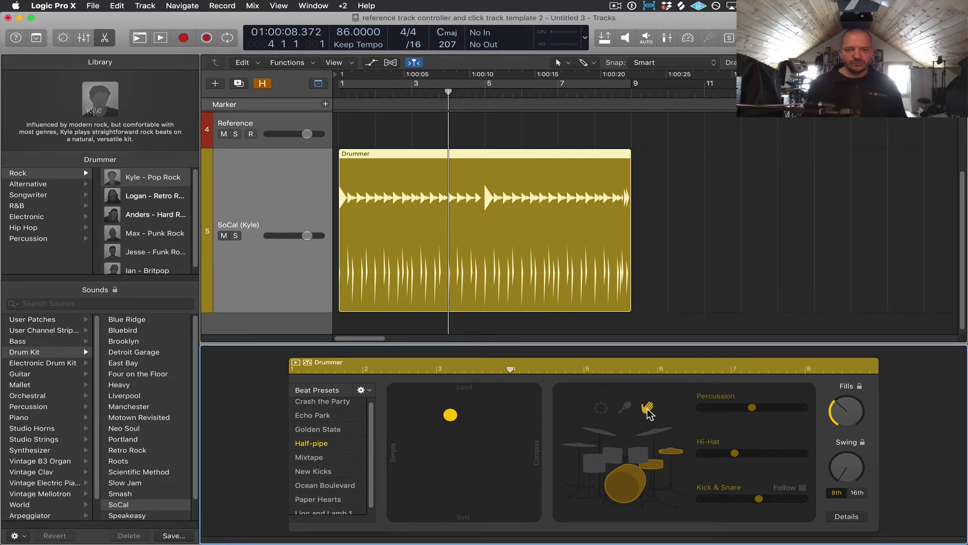
key("space")
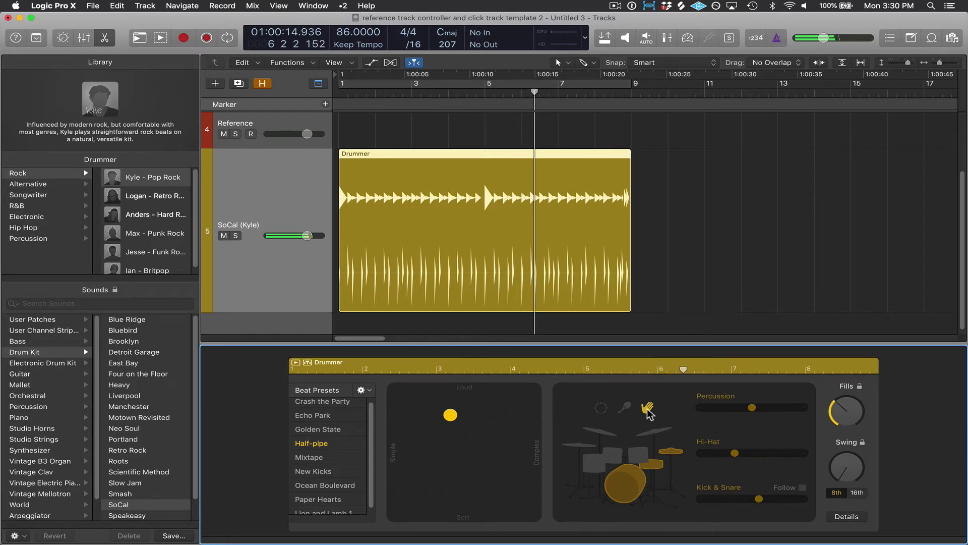
left_click(648, 408)
key("z")
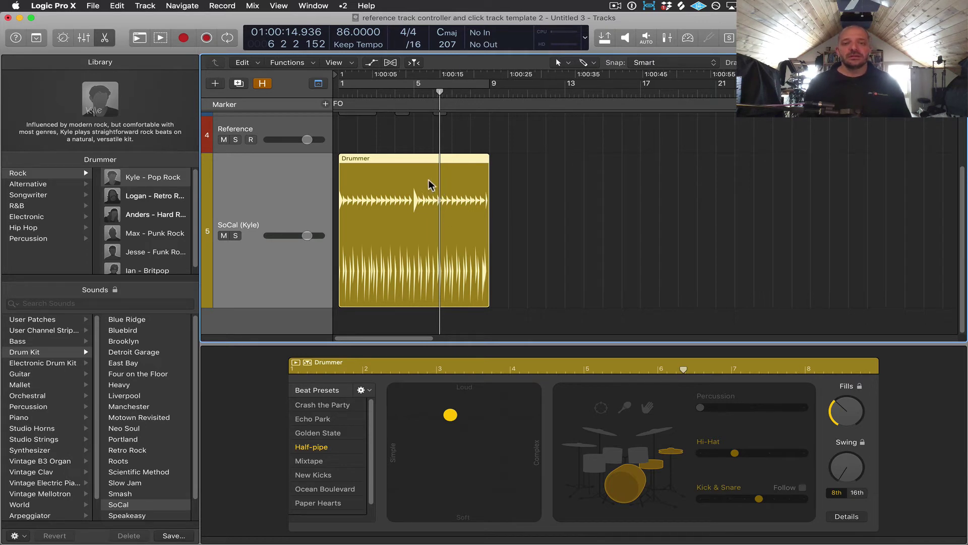
Step: Extend the SoCal (Kyle) track to three back-to-back Drummer regions by adding two after the first
left_click(497, 231)
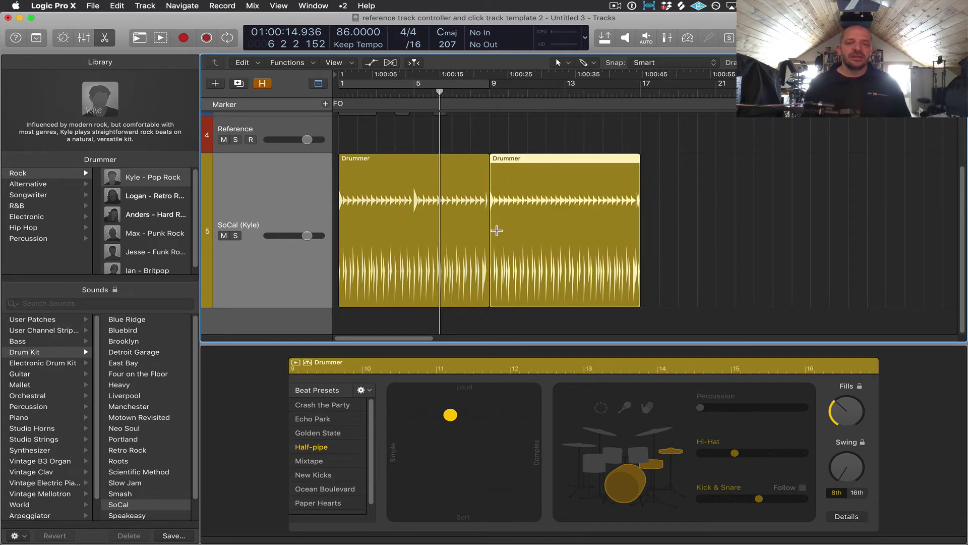
left_click(648, 232)
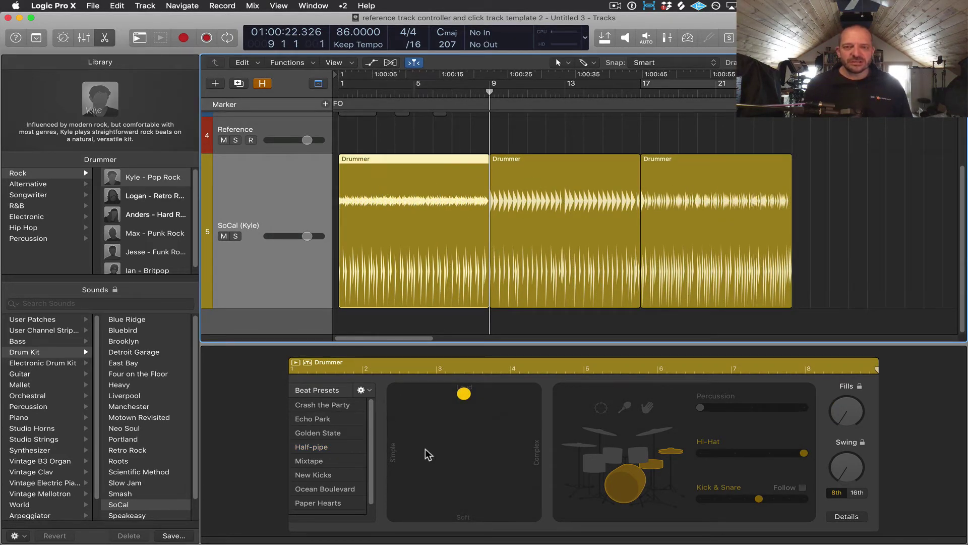
left_click(394, 86)
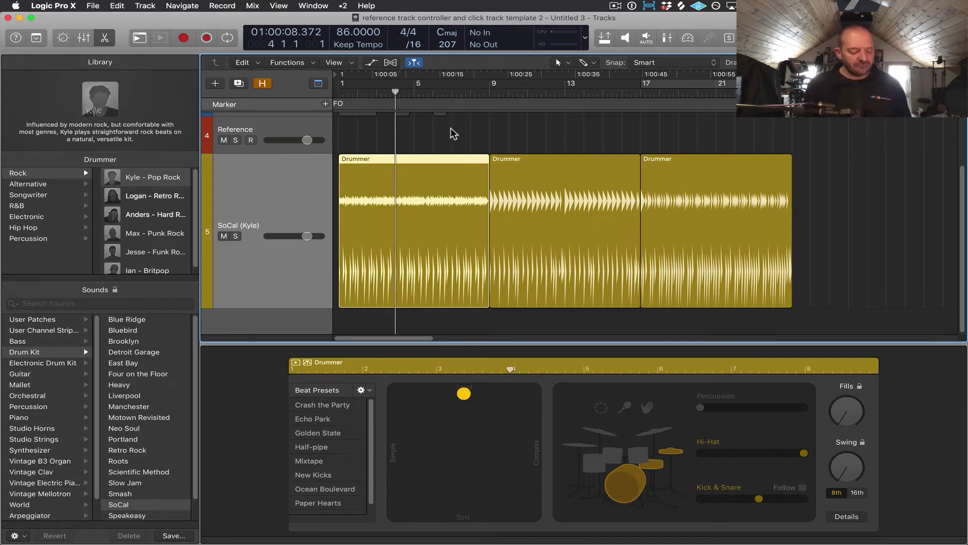
key("space")
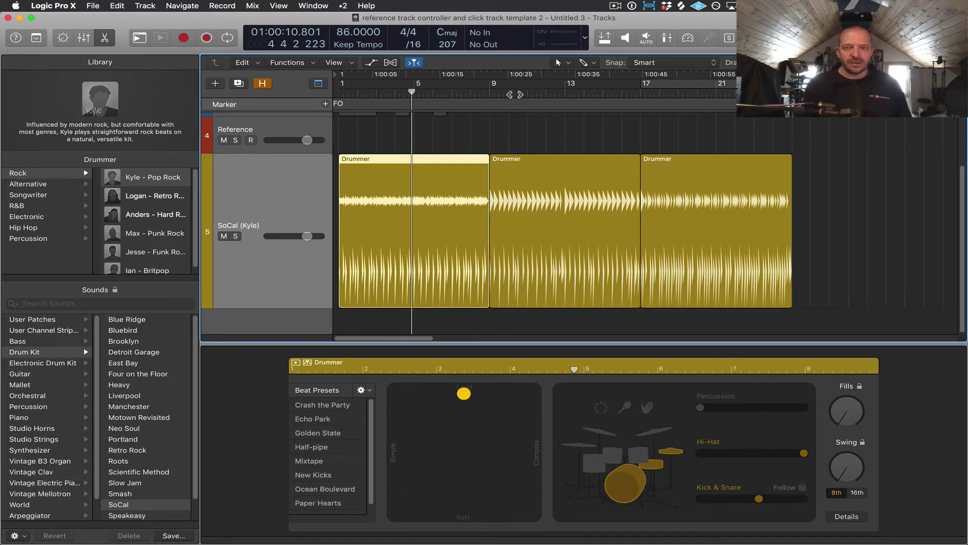
left_click(510, 94)
left_click(550, 166)
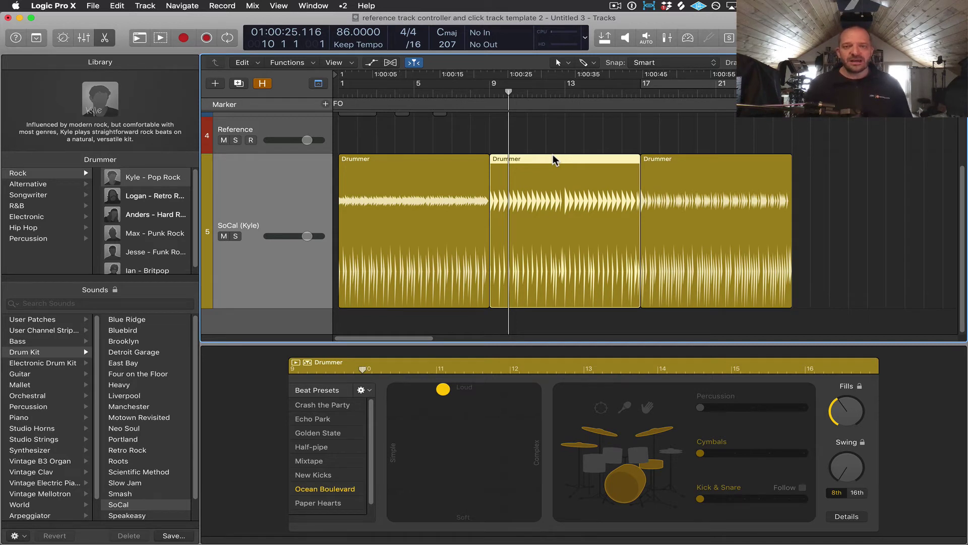
key("space")
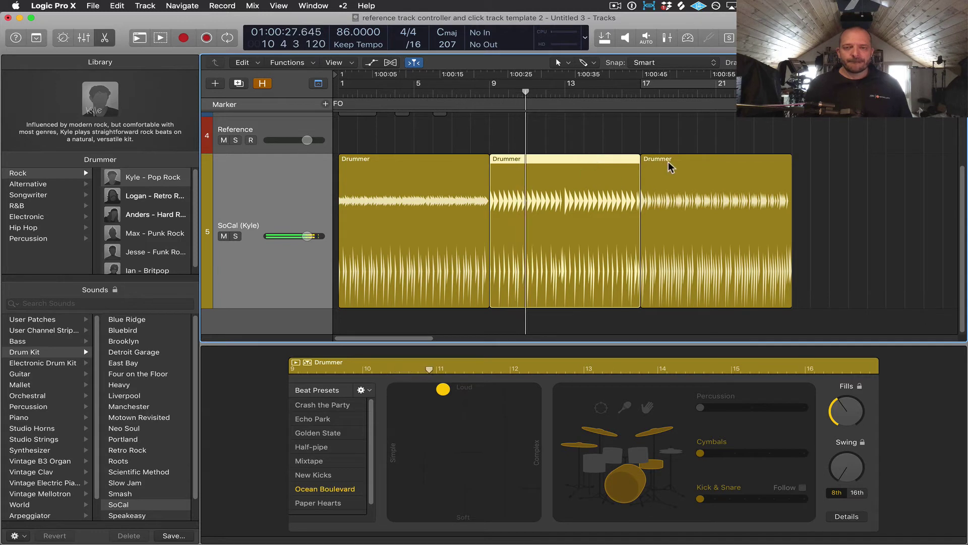
left_click(693, 167)
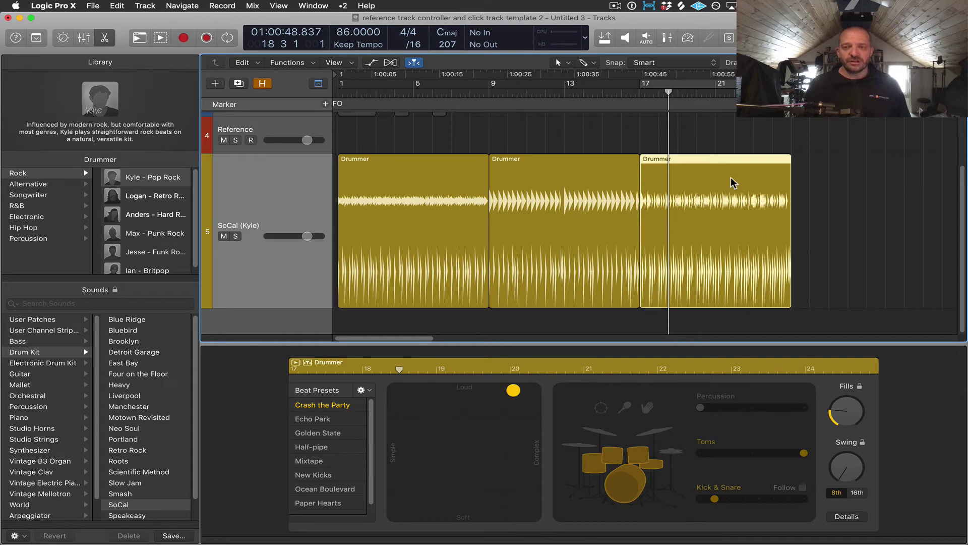
key("space")
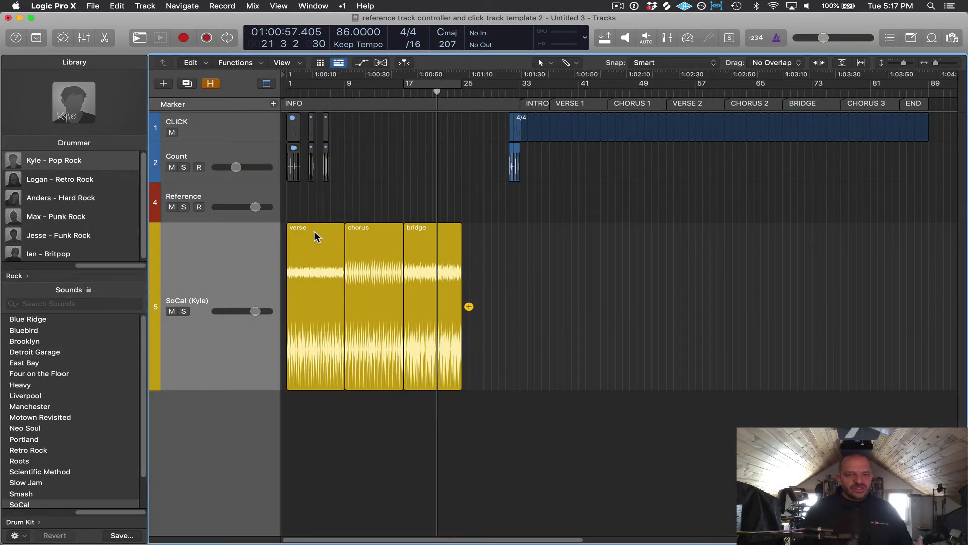
left_click(314, 231)
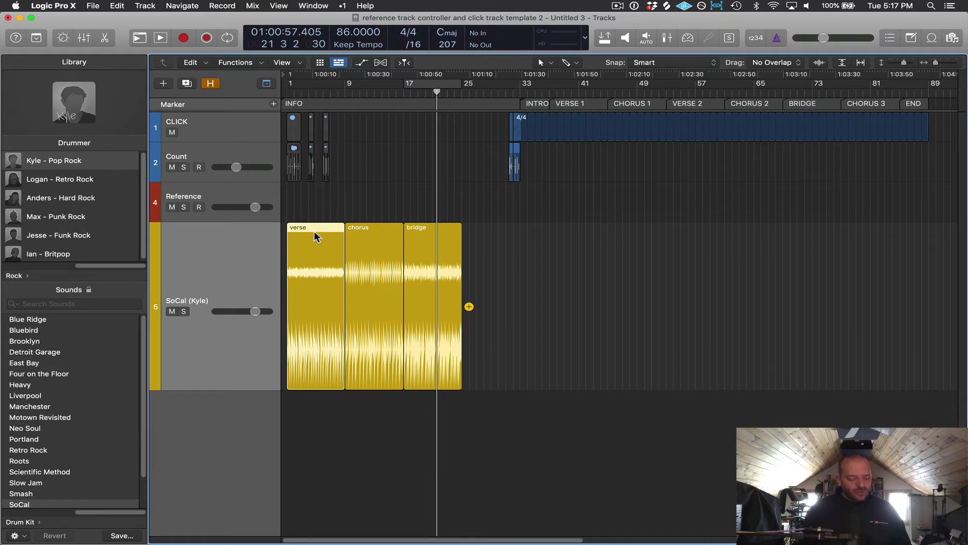
key("i")
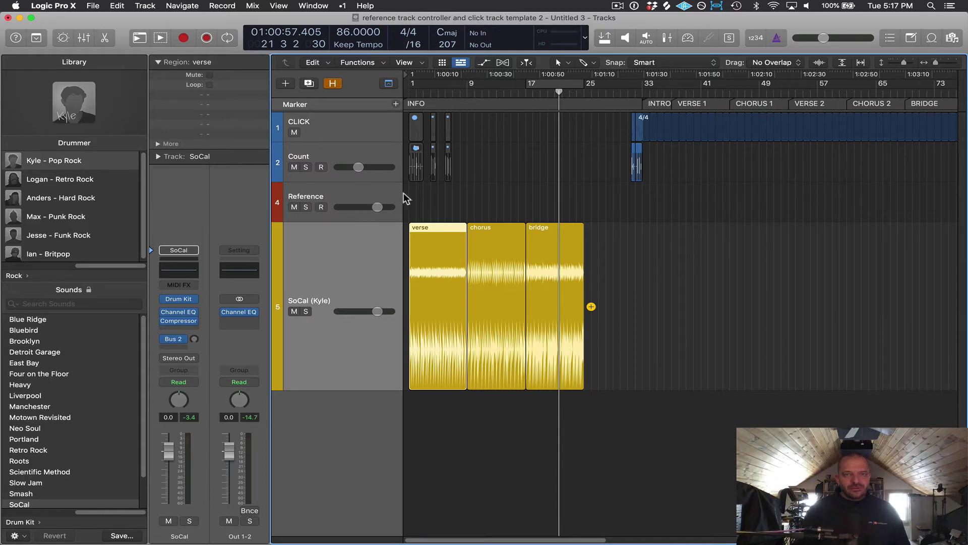
key("i")
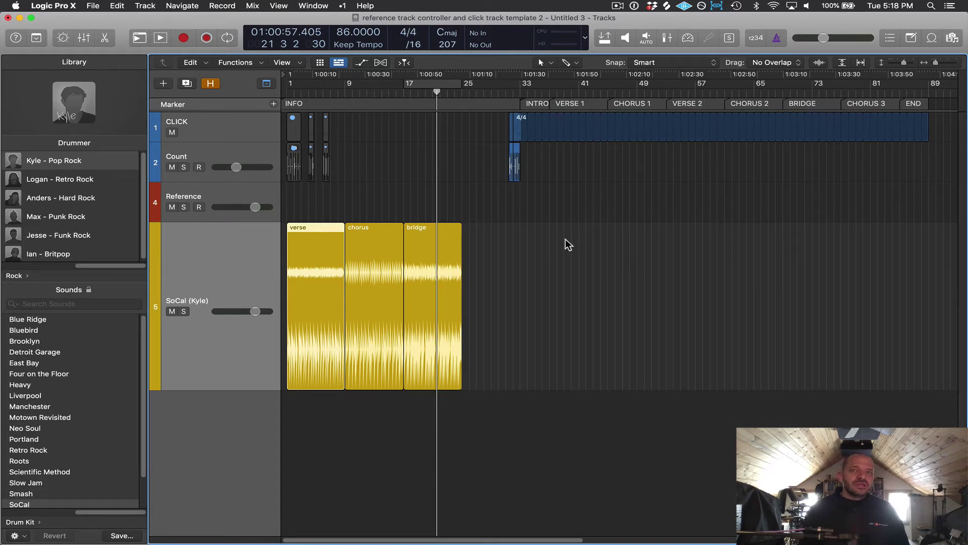
Step: Option-drag copies of the verse, chorus and bridge regions to the VERSE 1, CHORUS 1 and BRIDGE markers
mouse_move(529, 229)
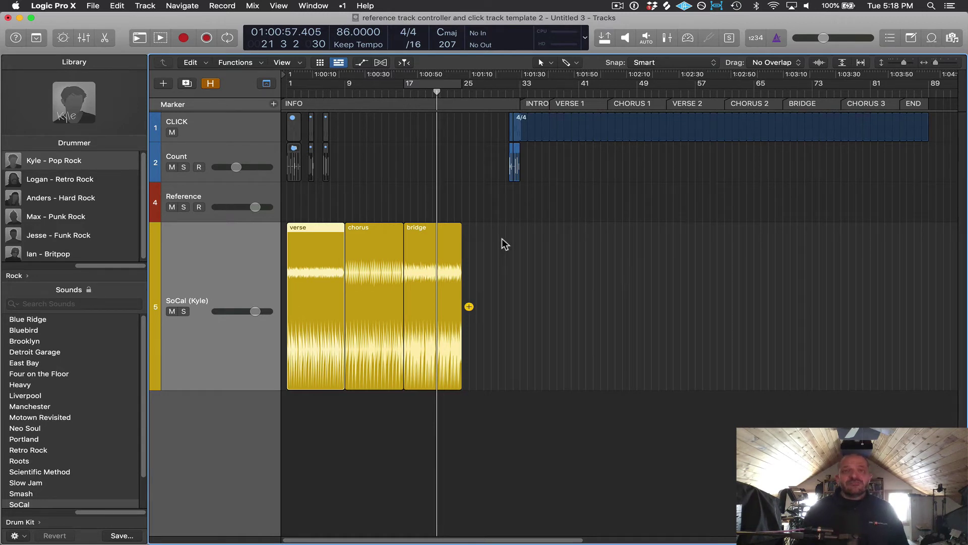
left_click_drag(321, 228, 585, 255)
left_click_drag(382, 244, 646, 252)
left_click_drag(423, 252, 802, 255)
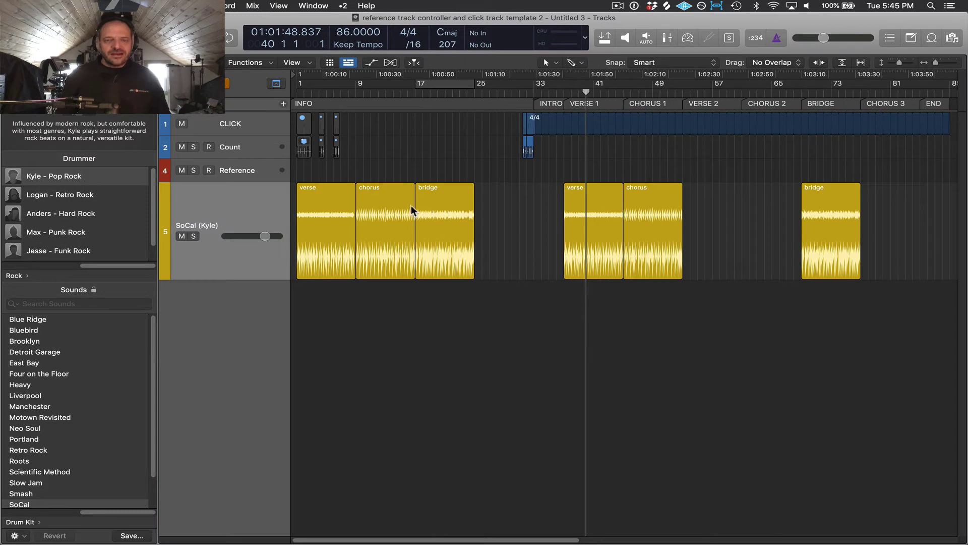
Step: Select the original verse, chorus and bridge regions in turn, then the copied verse at VERSE 1
left_click(332, 203)
left_click(382, 199)
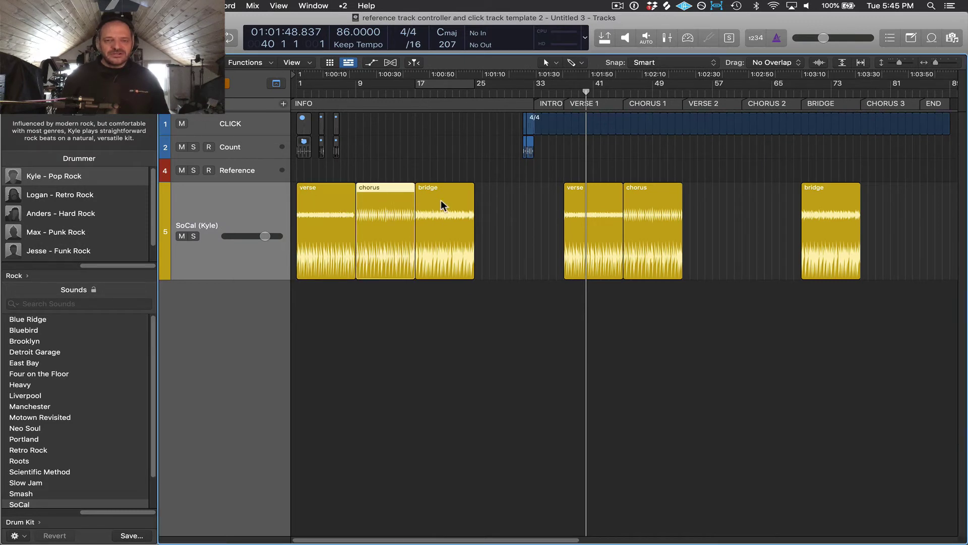
left_click(441, 199)
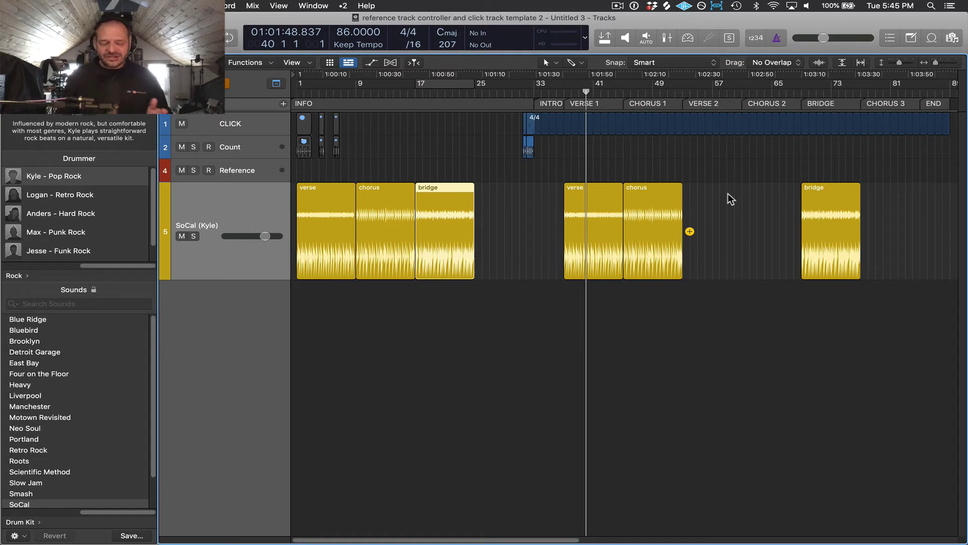
left_click(594, 185)
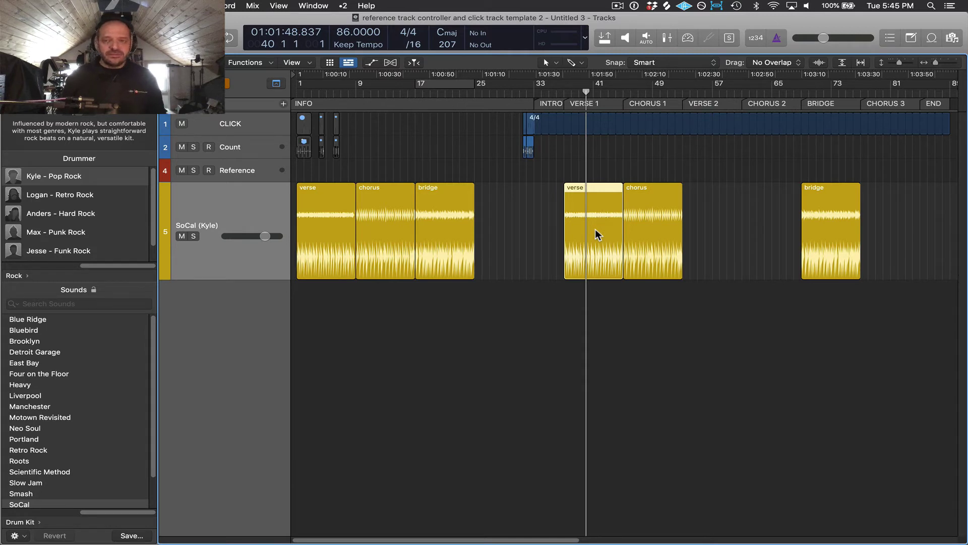
Step: Zoom in on the copied verse and chorus regions and open the verse region's Drummer editor
left_click_drag(649, 173, 551, 309)
left_click(912, 62)
left_click_drag(912, 63, 909, 62)
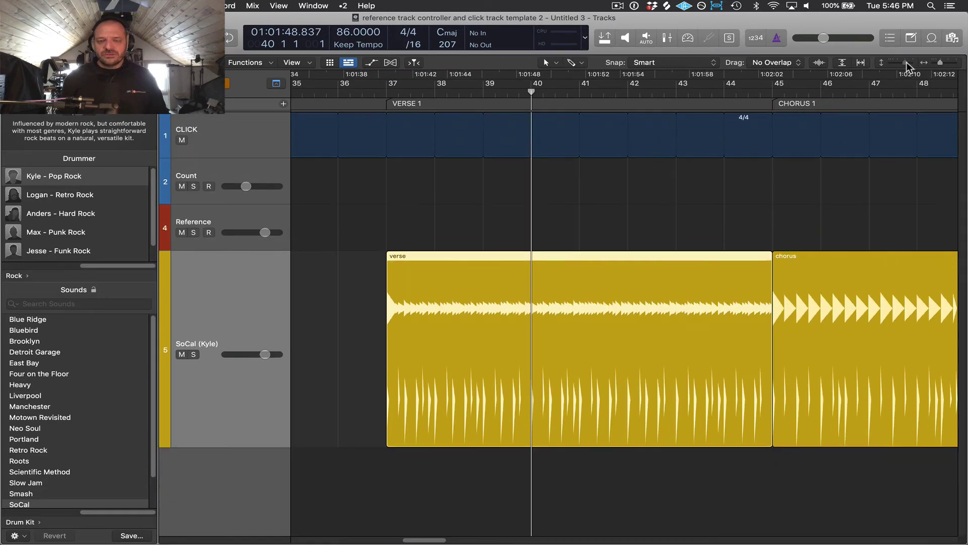
double_click(620, 263)
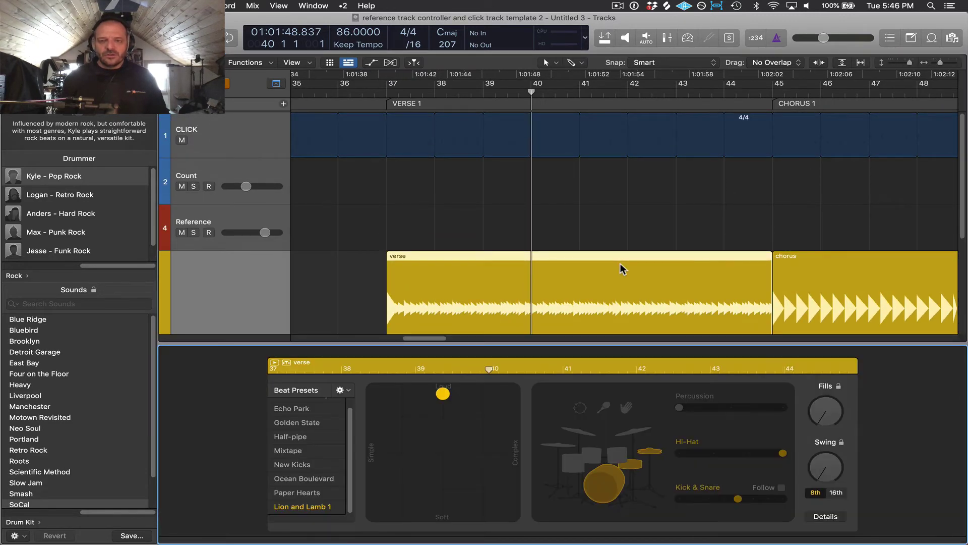
key("z")
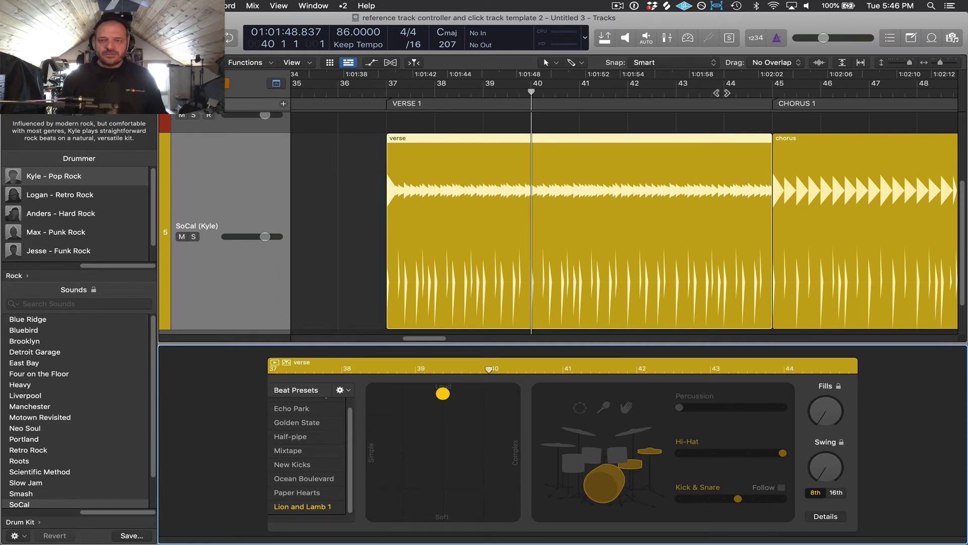
Step: Split the copied verse region at bar 44 with the Scissors
left_click(731, 307)
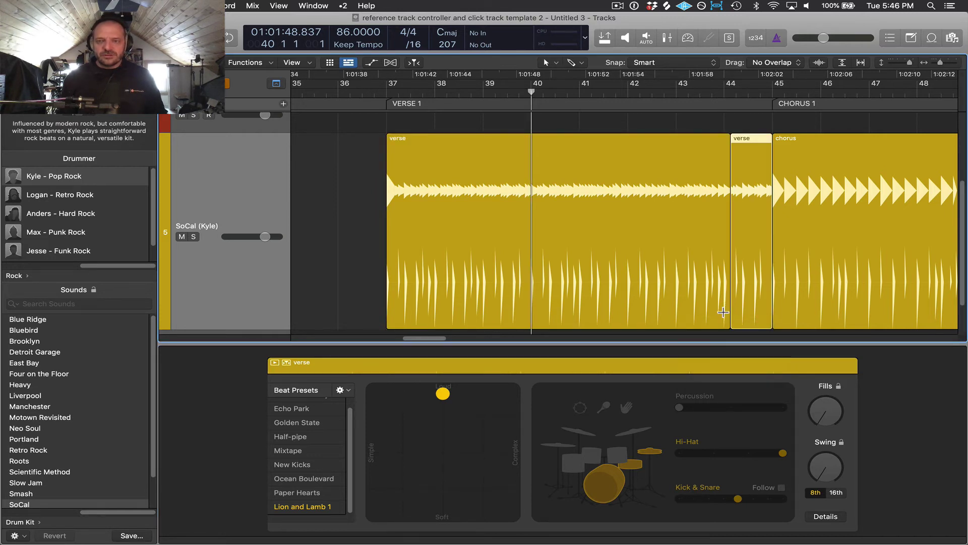
key("super+z")
left_click(723, 314)
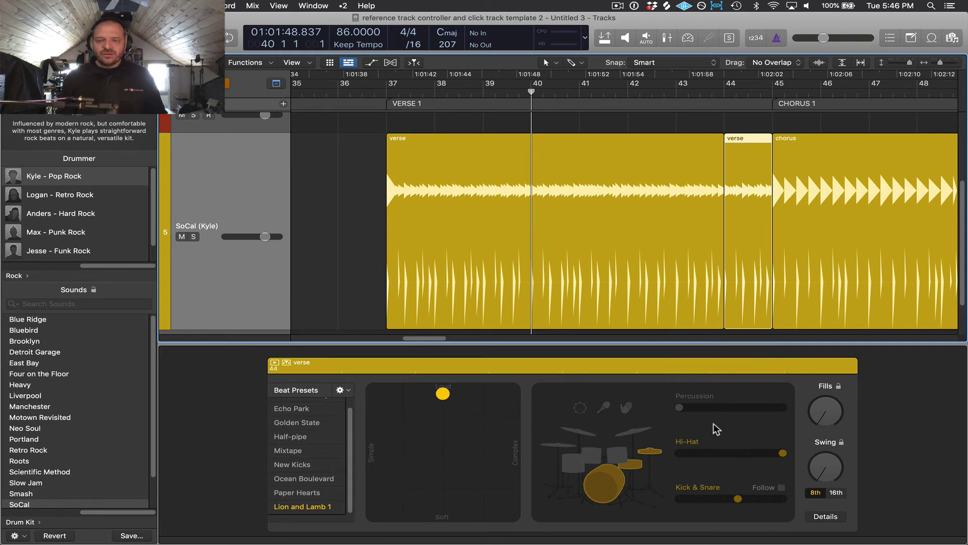
Step: Select the short verse region before the chorus and turn its Fills knob up
left_click(628, 139)
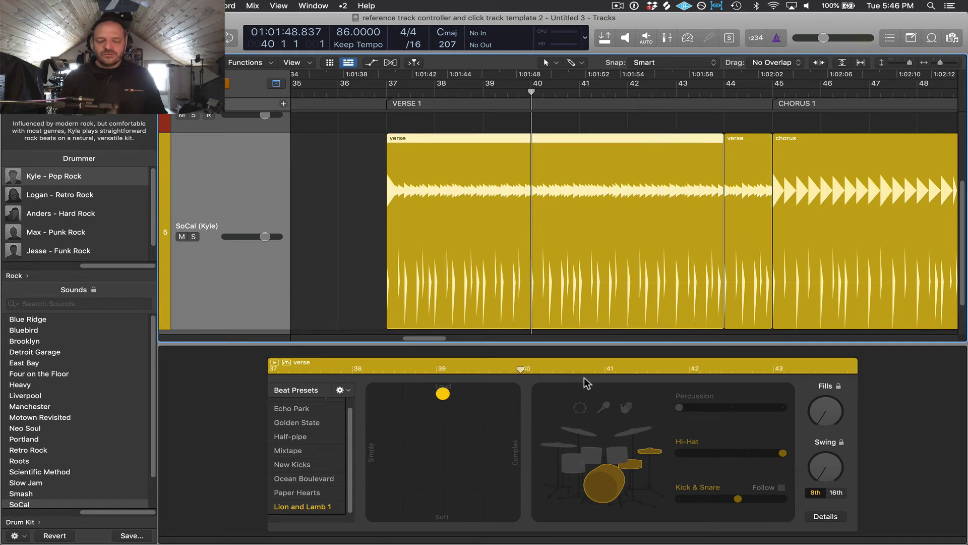
left_click(746, 184)
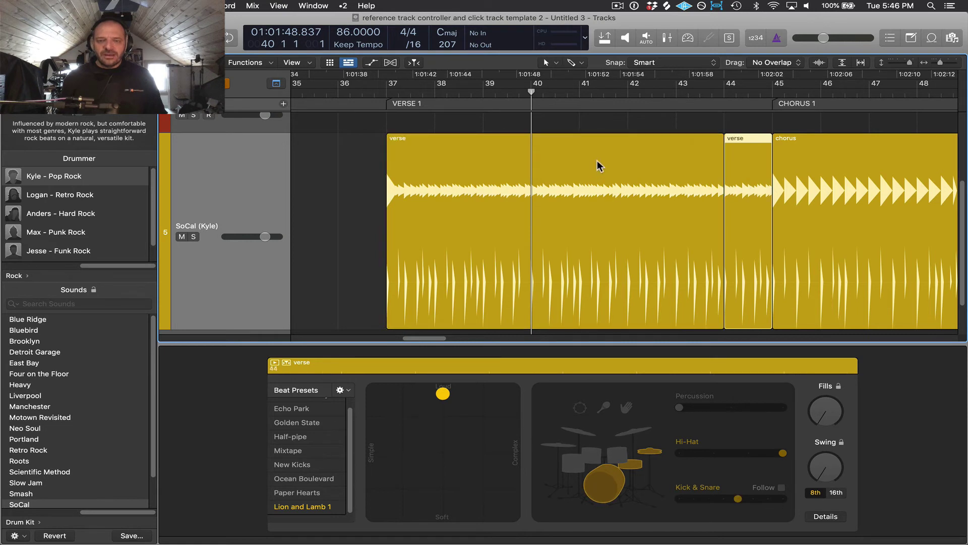
left_click(592, 140)
left_click(734, 142)
left_click(817, 405)
left_click_drag(816, 399, 815, 381)
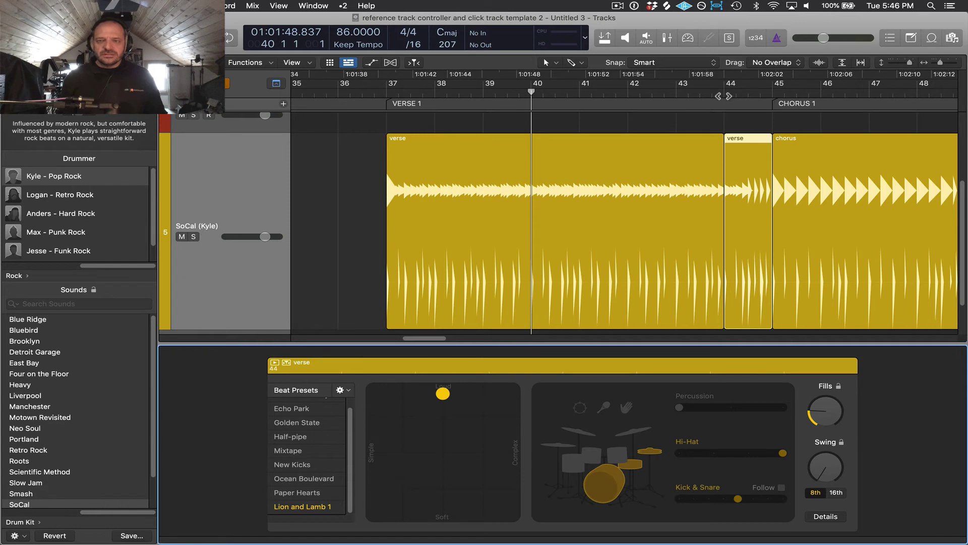
Step: Play from around bar 43 into CHORUS 1 twice to audition the new fill
left_click(689, 92)
key("space")
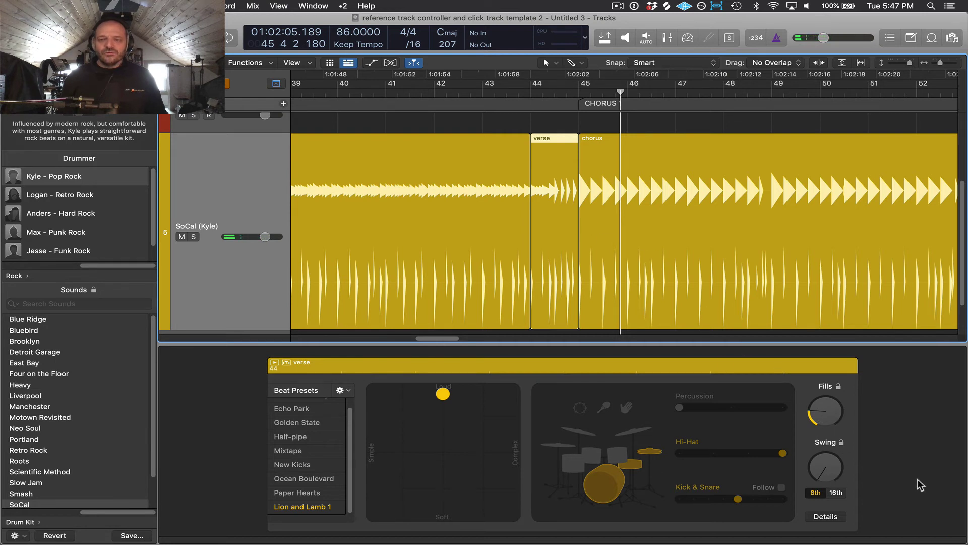
left_click(822, 413)
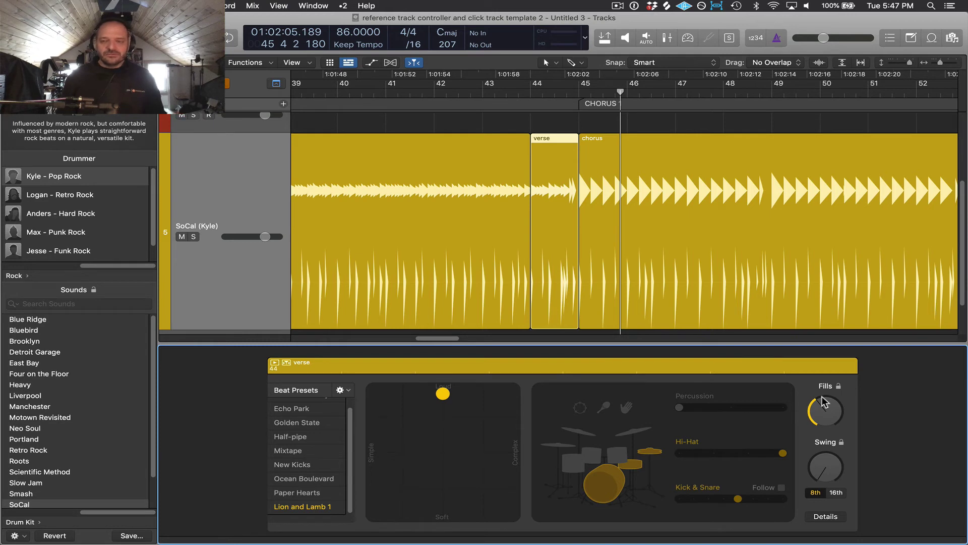
left_click(547, 92)
key("space")
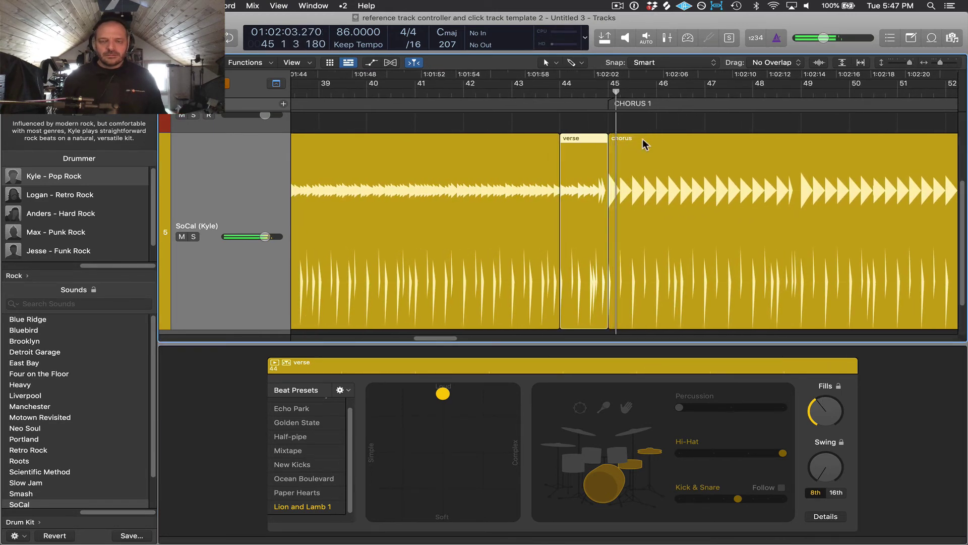
Step: Scroll back and select the long verse region
scroll(761, 245, "left", 2)
scroll(764, 246, "left", 2)
scroll(764, 246, "down", 1)
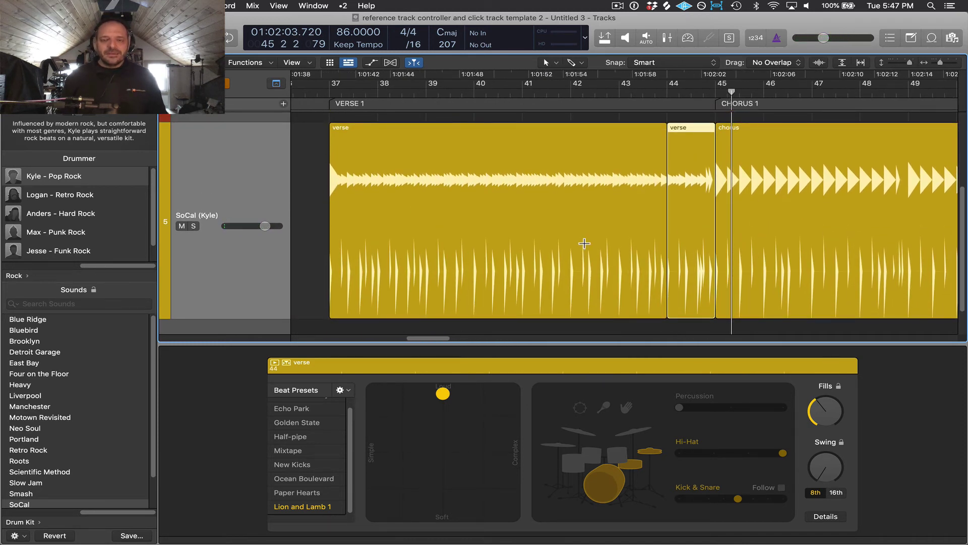
left_click(593, 159)
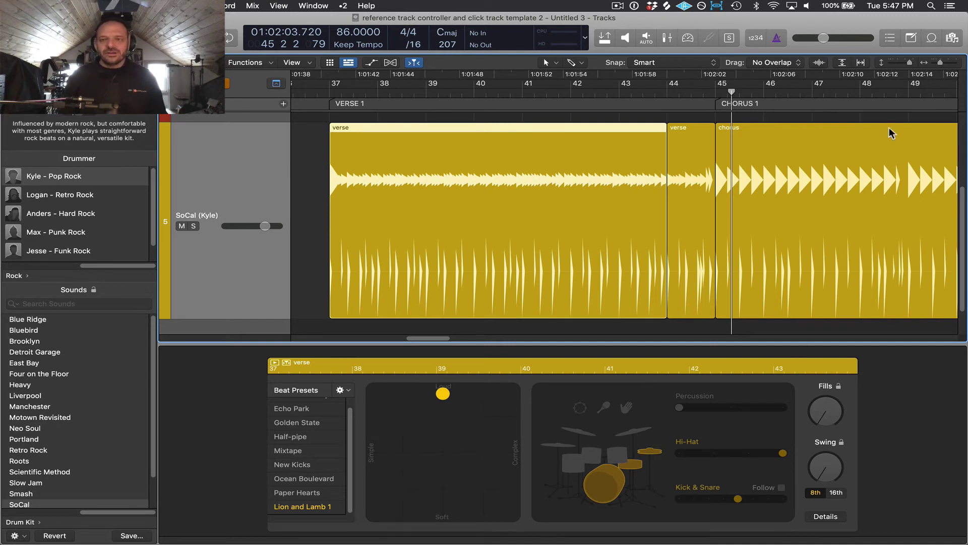
Step: Zoom out to bars 1–49 and compare the verse regions at bar 1 and bar 37
left_click_drag(941, 63, 937, 63)
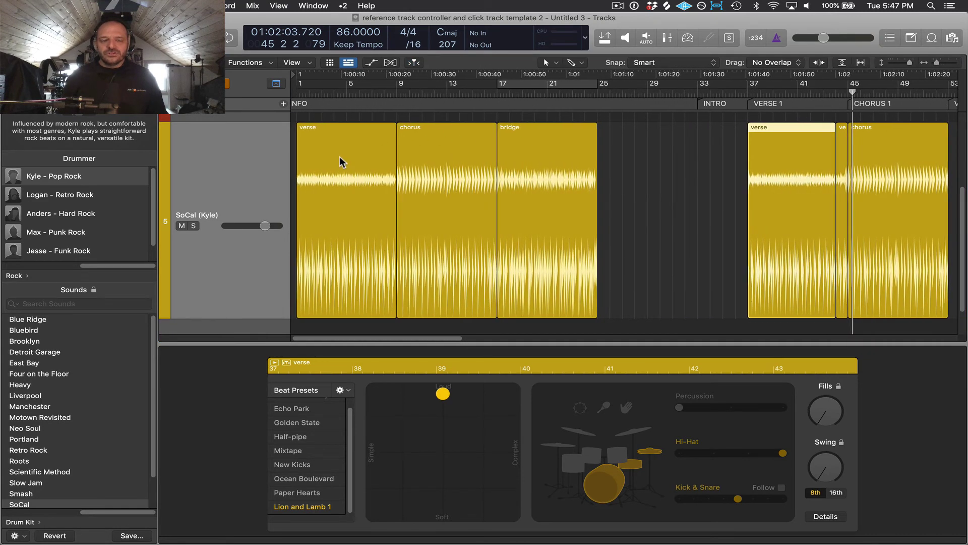
left_click(332, 181)
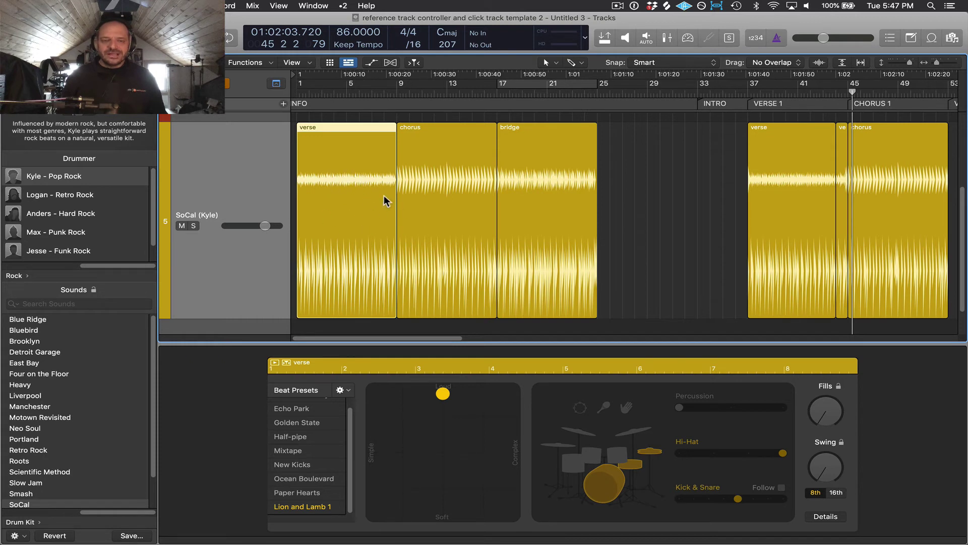
left_click(788, 152)
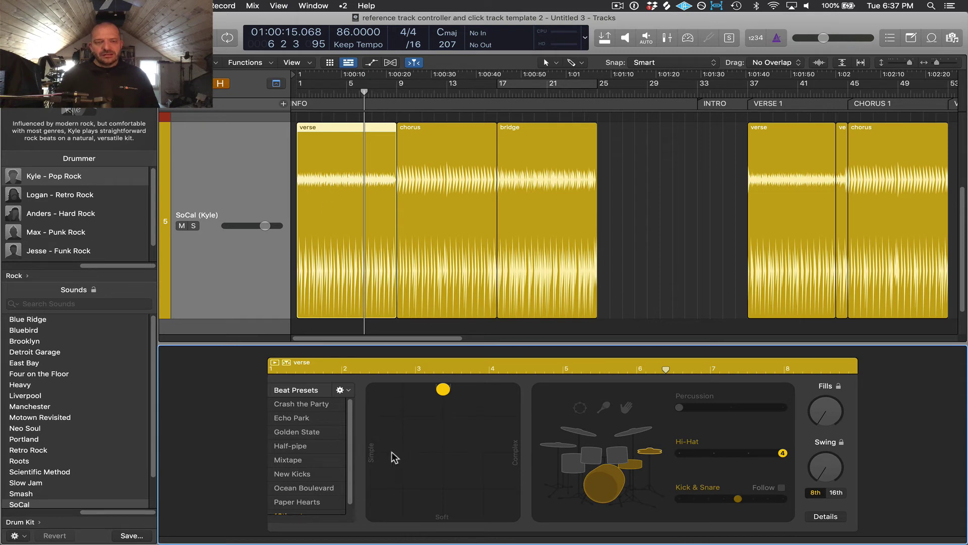
Step: Save the drummer settings as beat preset 'hihat 16th note' and select it in the list
left_click(340, 391)
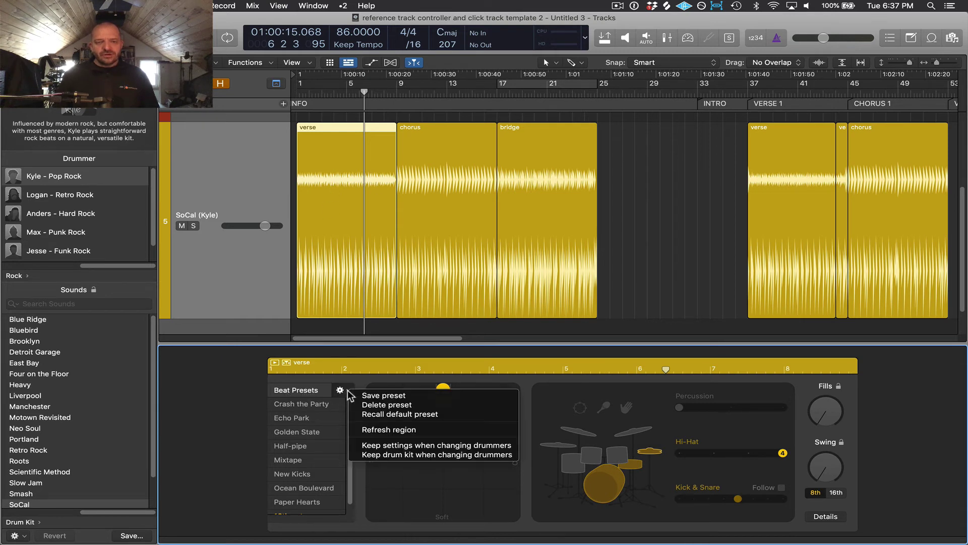
left_click(396, 398)
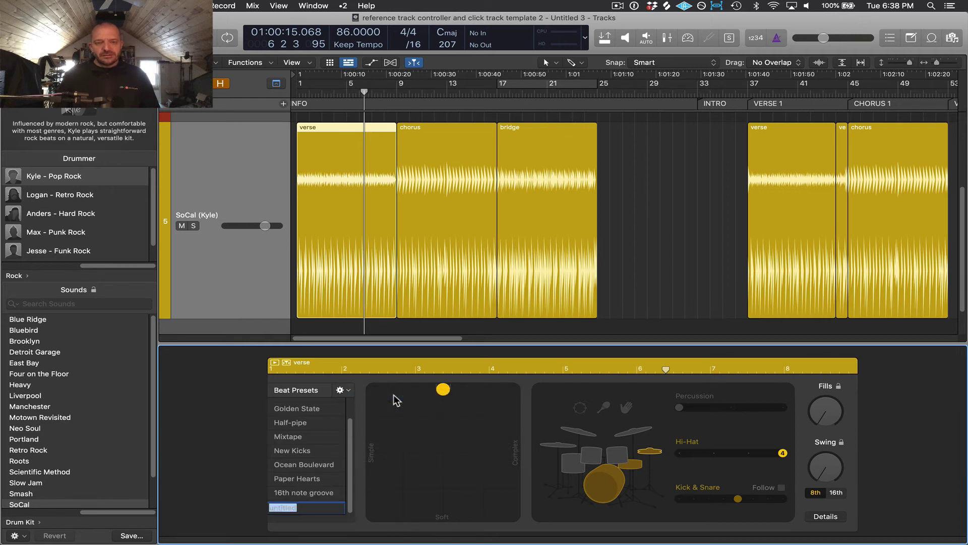
type("hihat")
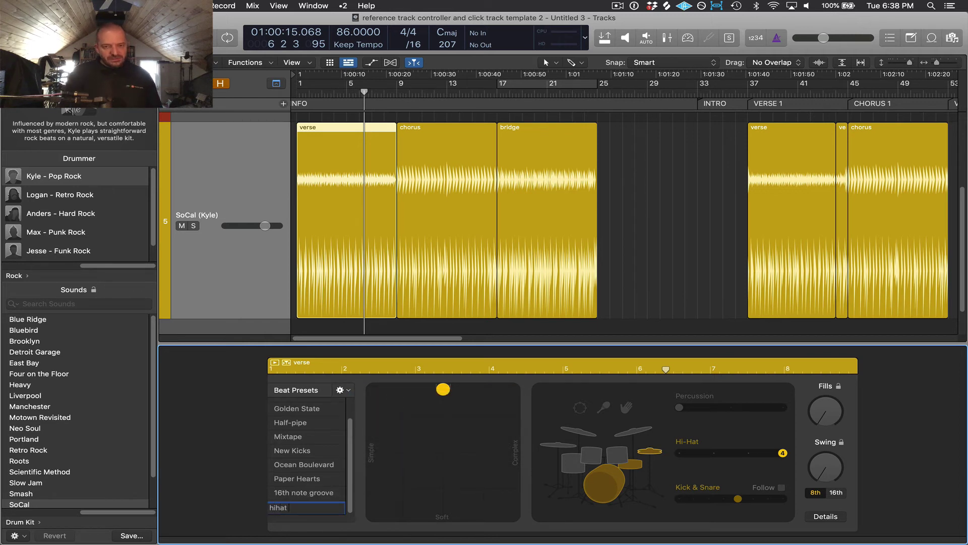
type(" 16th note")
key("Return")
scroll(334, 449, "up", 3)
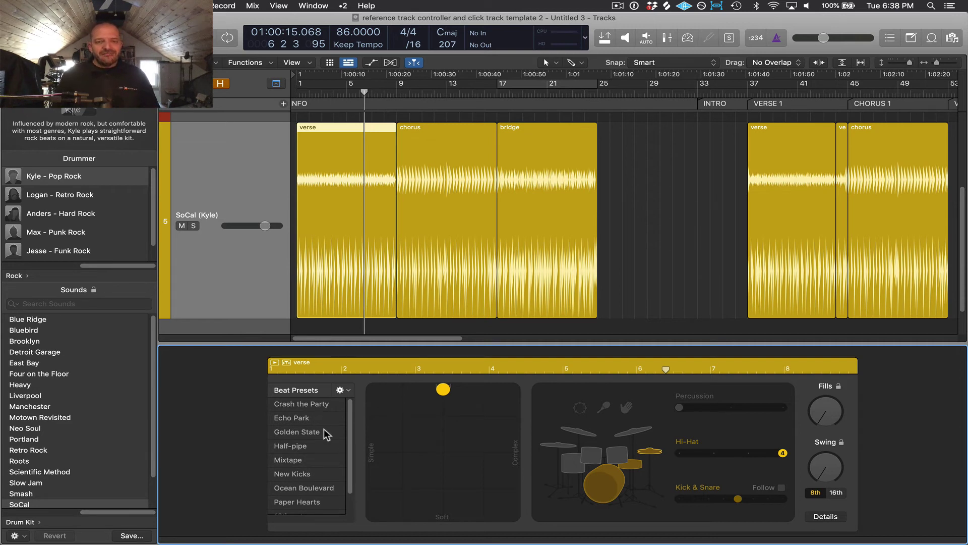
scroll(326, 434, "down", 2)
left_click(297, 506)
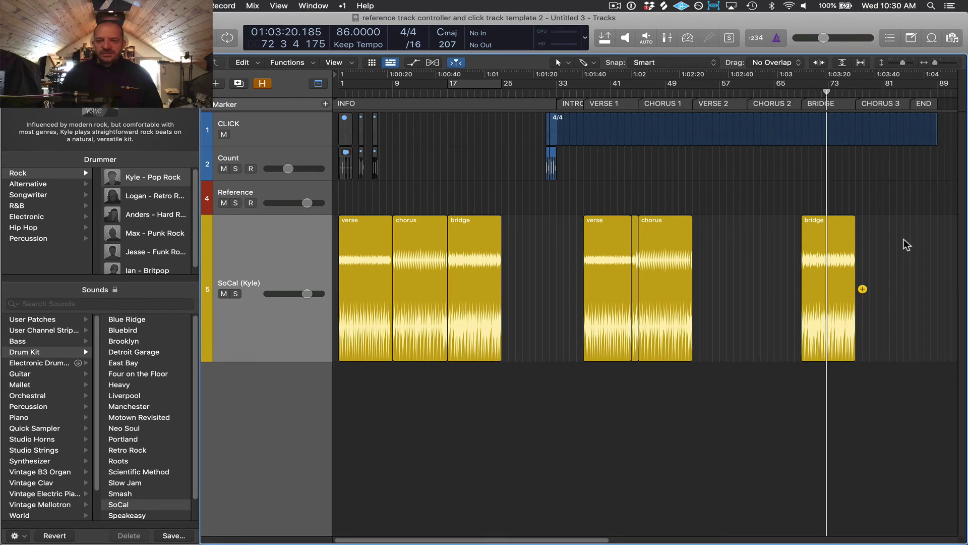
Step: Convert the copied verse, chorus and bridge Drummer regions to MIDI regions, then deselect
left_click_drag(799, 243, 609, 304)
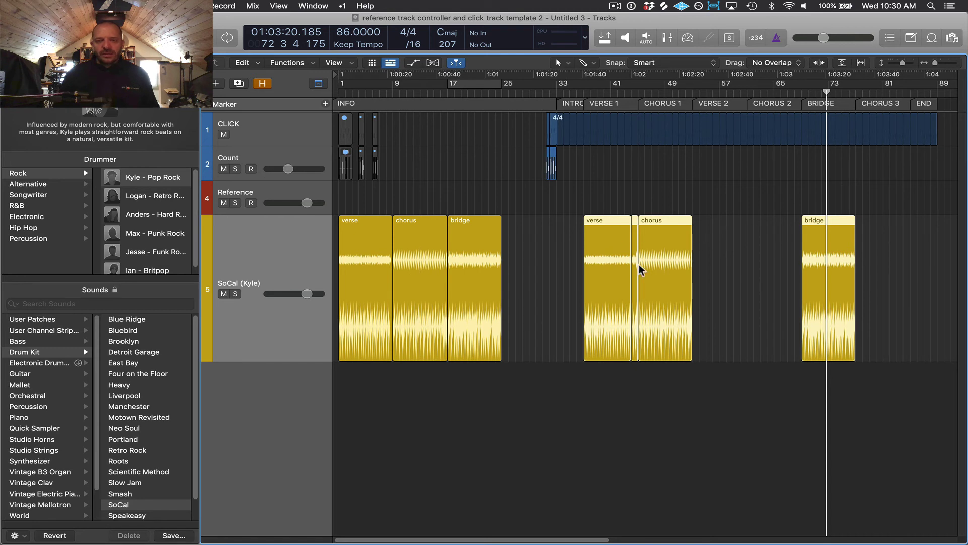
right_click(668, 247)
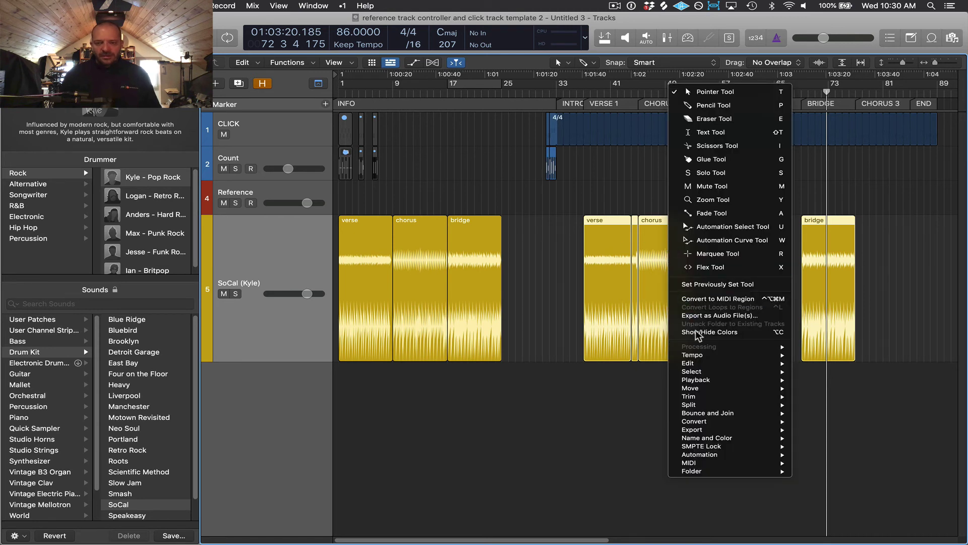
mouse_move(719, 422)
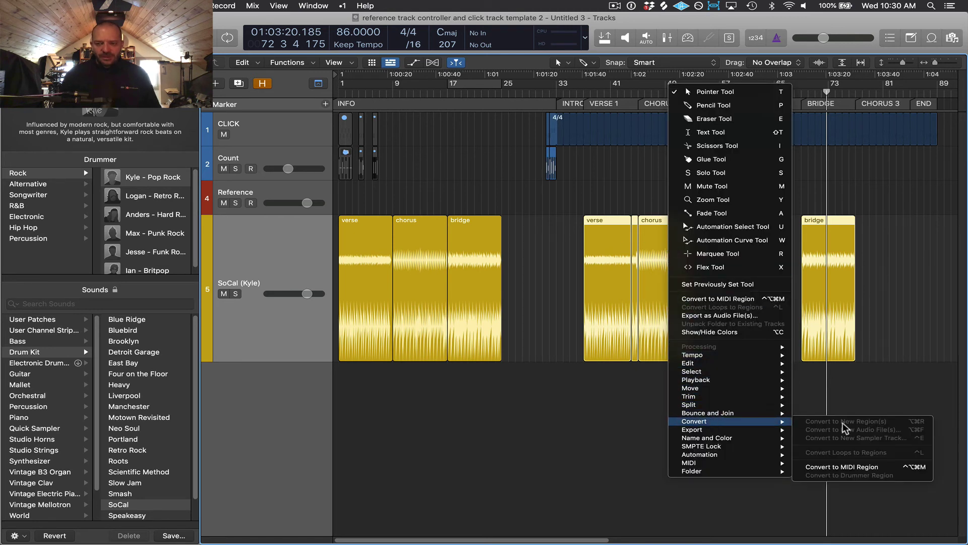
left_click(850, 467)
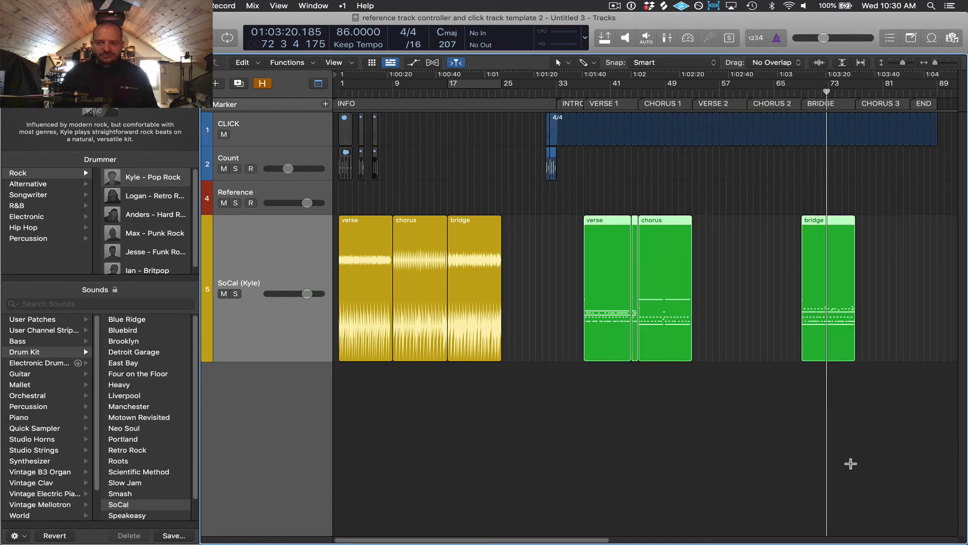
left_click(880, 271)
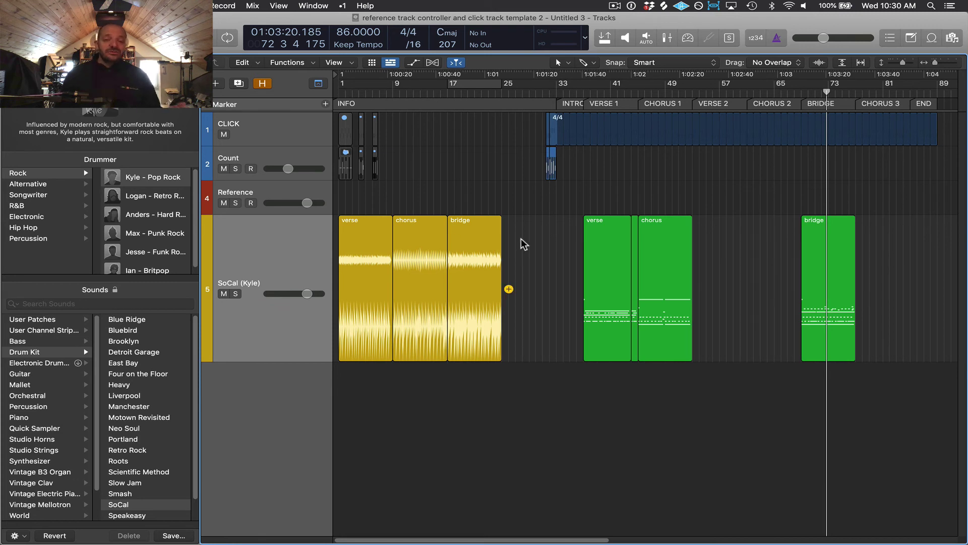
Step: Check the original regions, then open the green bridge MIDI region in the Piano Roll
left_click(471, 234)
left_click(423, 240)
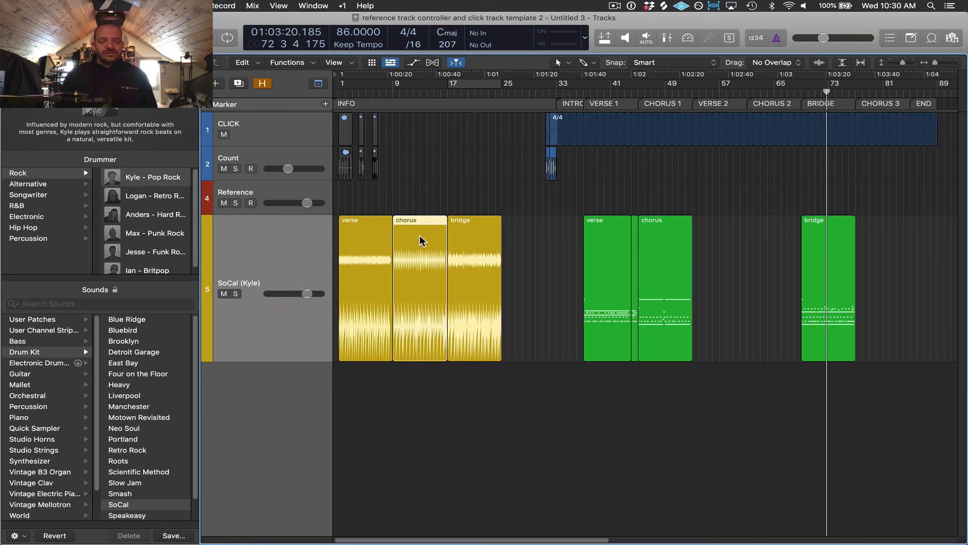
left_click(371, 245)
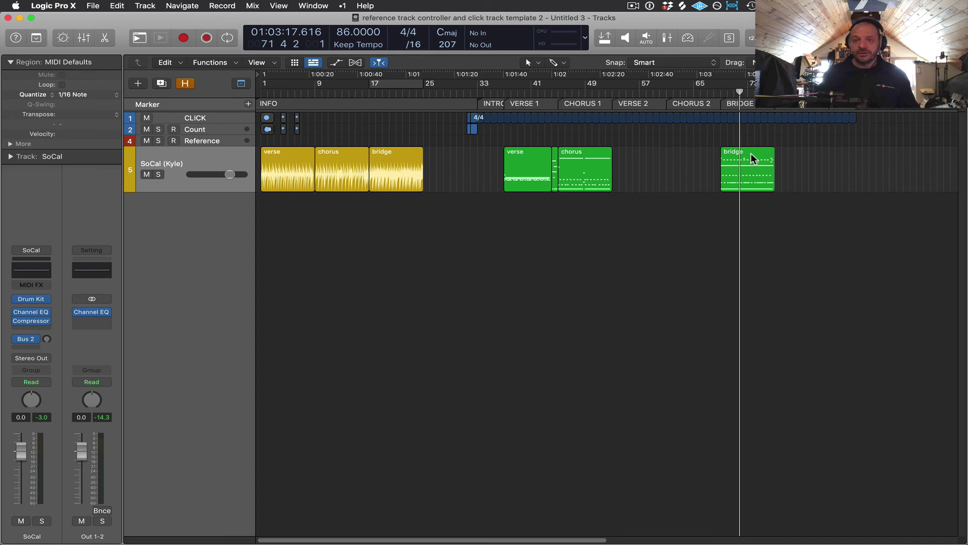
left_click(753, 160)
double_click(752, 159)
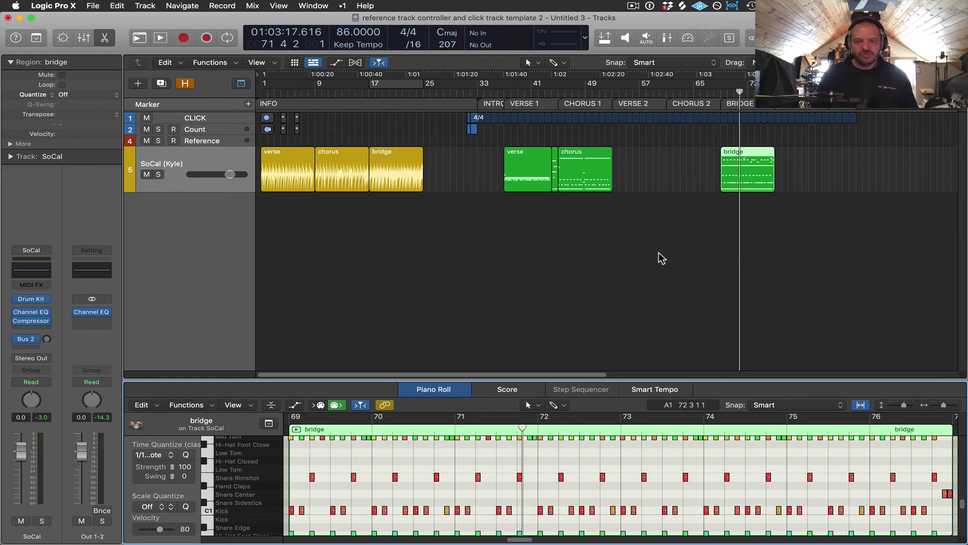
Step: Delete all C1 Kick notes from the bridge region and set the notes' velocity to 121
key("super+4")
scroll(519, 256, "left", 2)
scroll(518, 256, "right", 6)
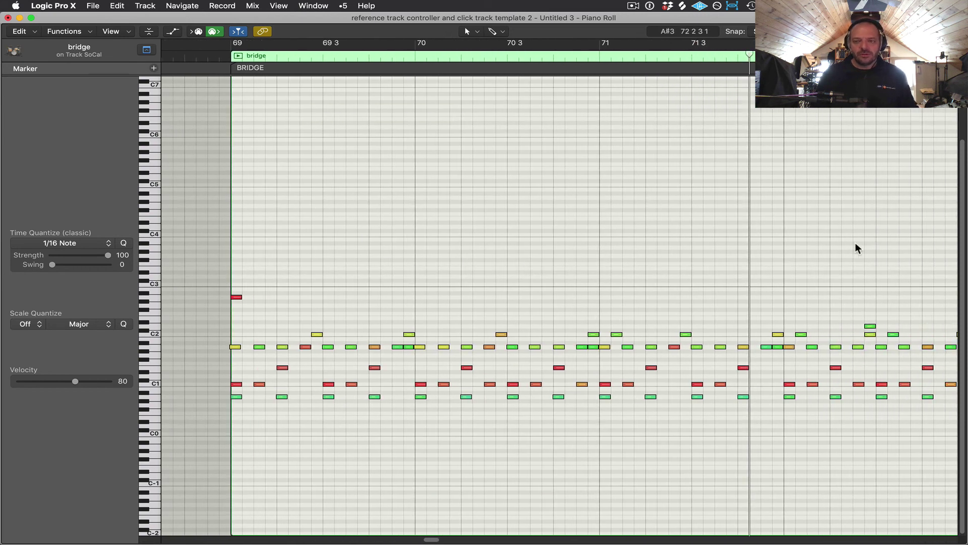
left_click_drag(904, 255, 207, 440)
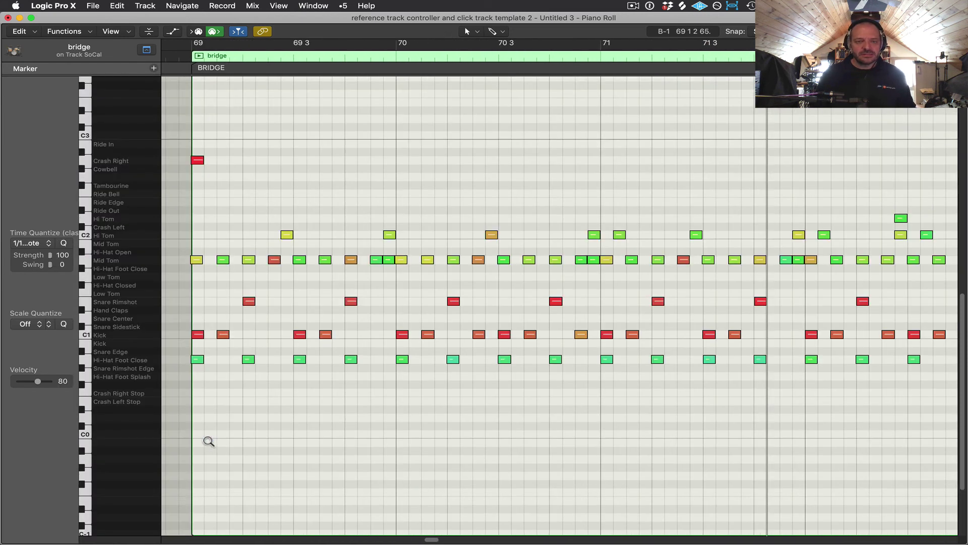
left_click(85, 337)
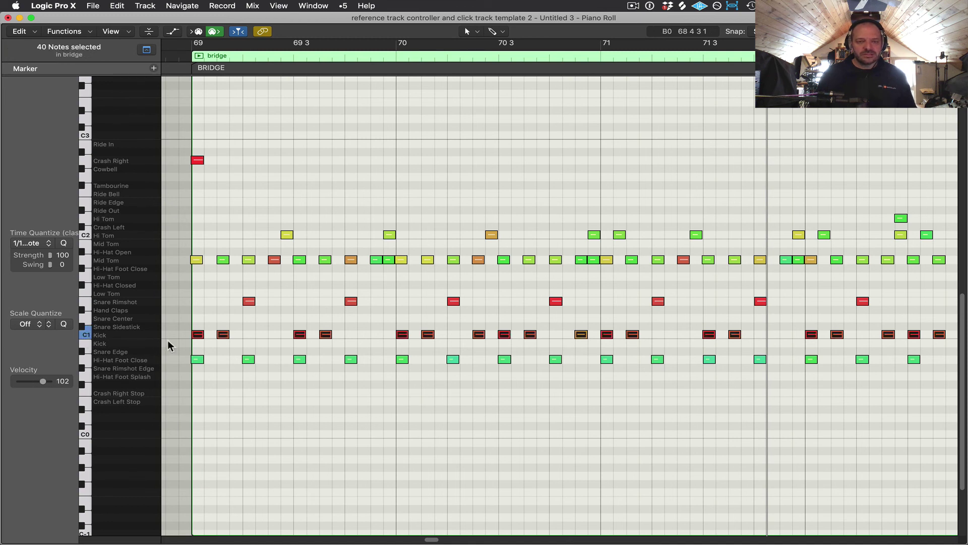
key("Delete")
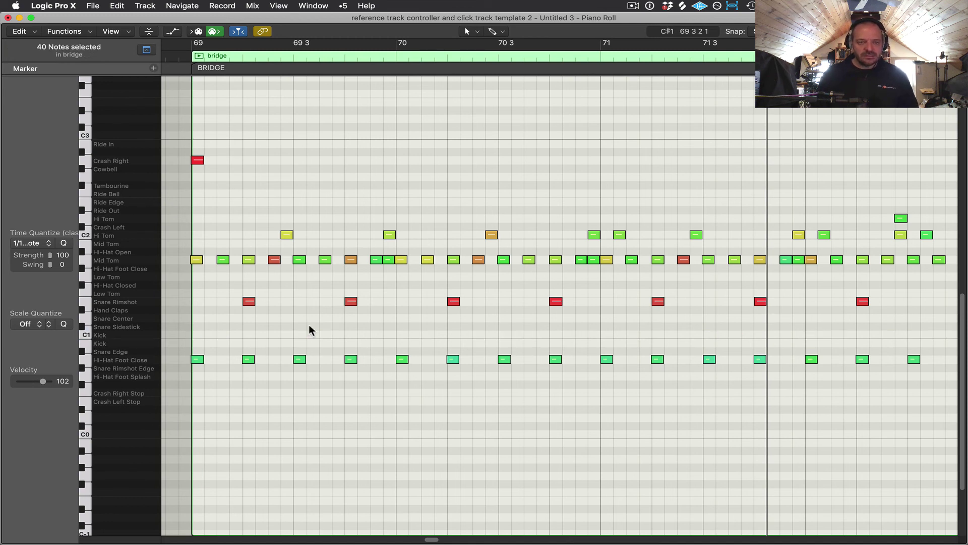
left_click_drag(42, 384, 47, 385)
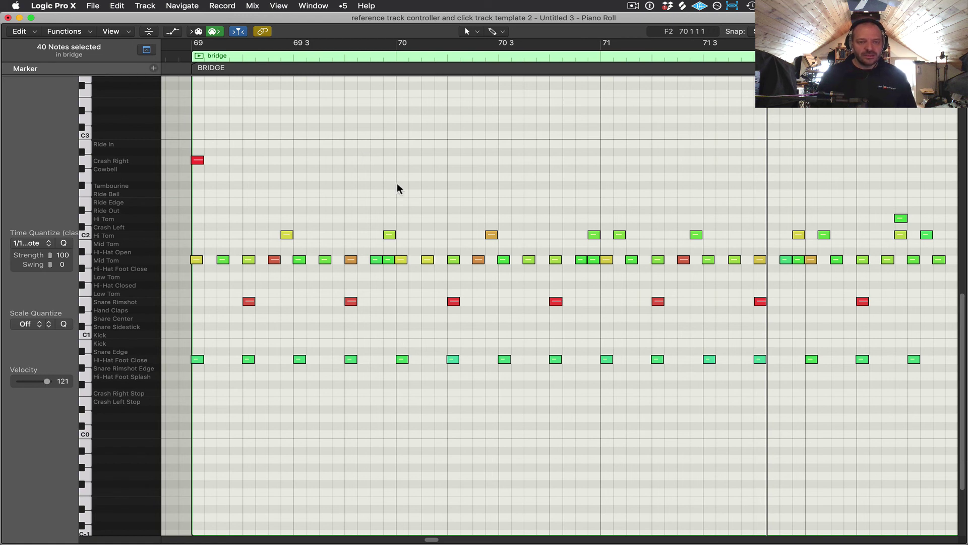
left_click(511, 162)
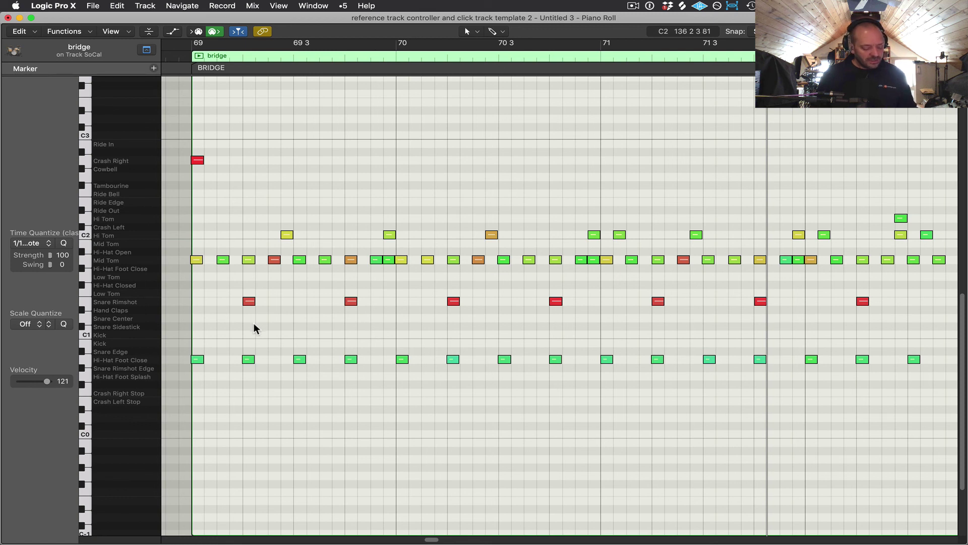
Step: Draw four C1 Kick notes on beats 1–4 of bar 69
key("super")
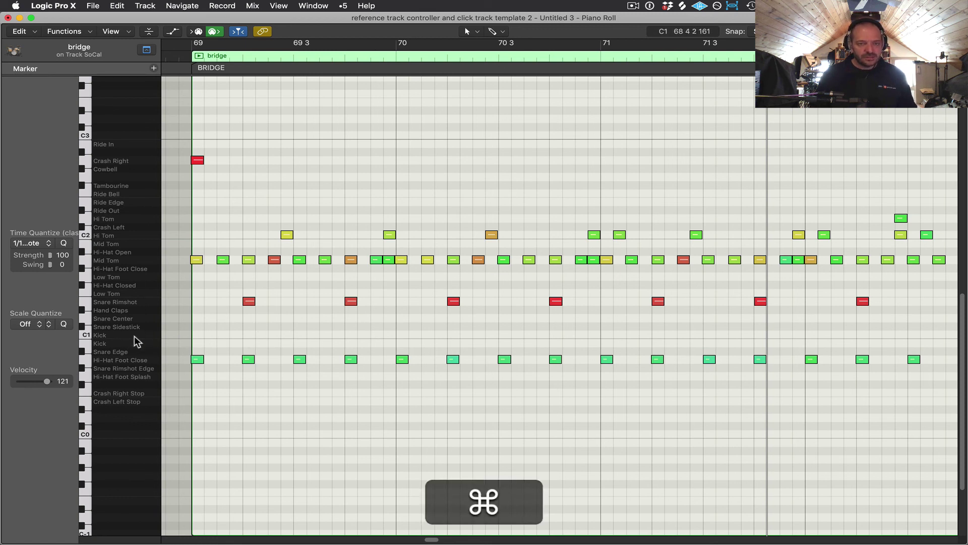
left_click(198, 334)
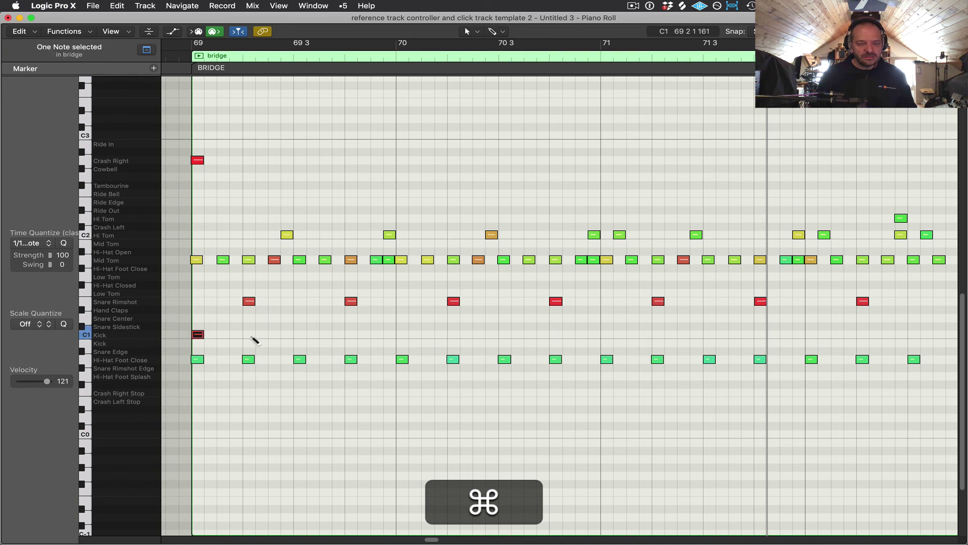
left_click(249, 334)
left_click(300, 334)
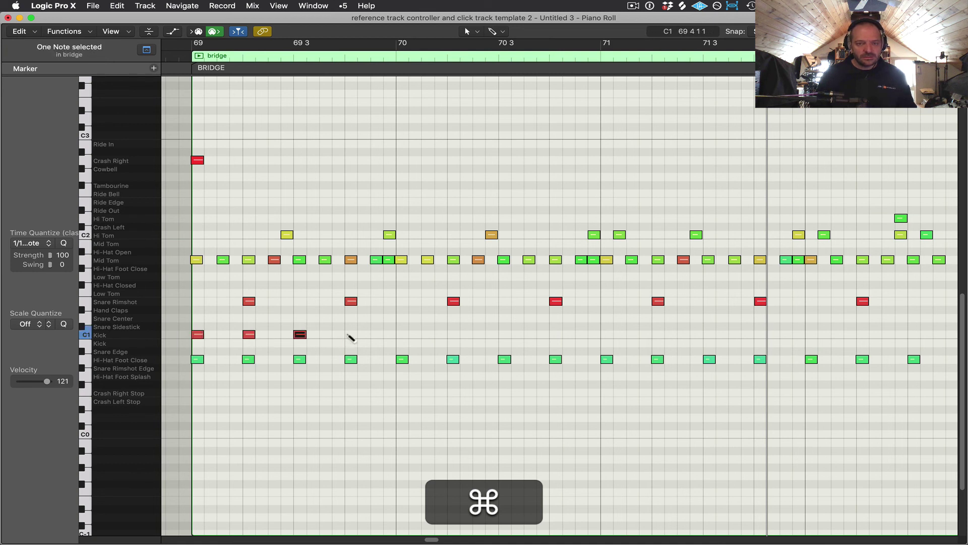
left_click(350, 334)
Step: Copy the four Kick notes and paste them at bars 70, 71 and 72
left_click_drag(384, 324, 180, 343)
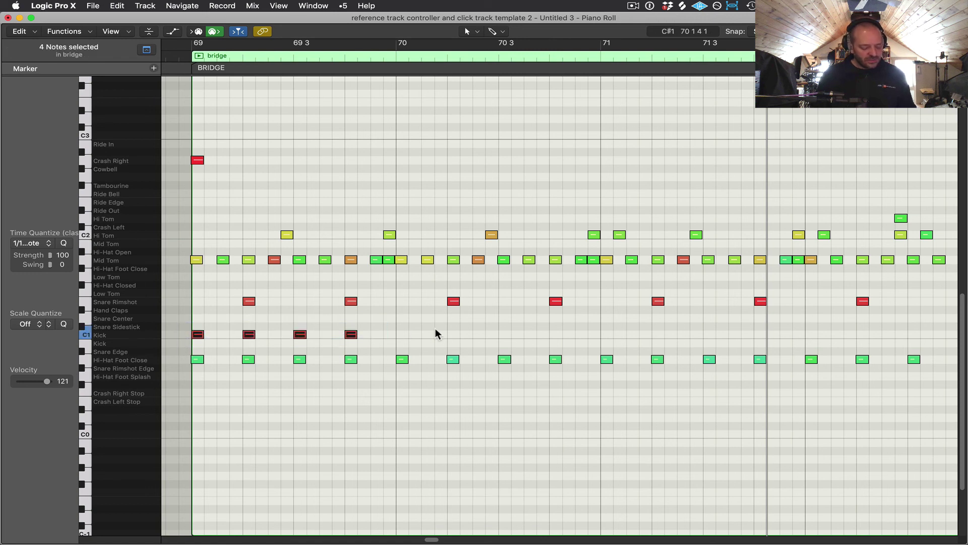
key("super+c")
left_click(397, 52)
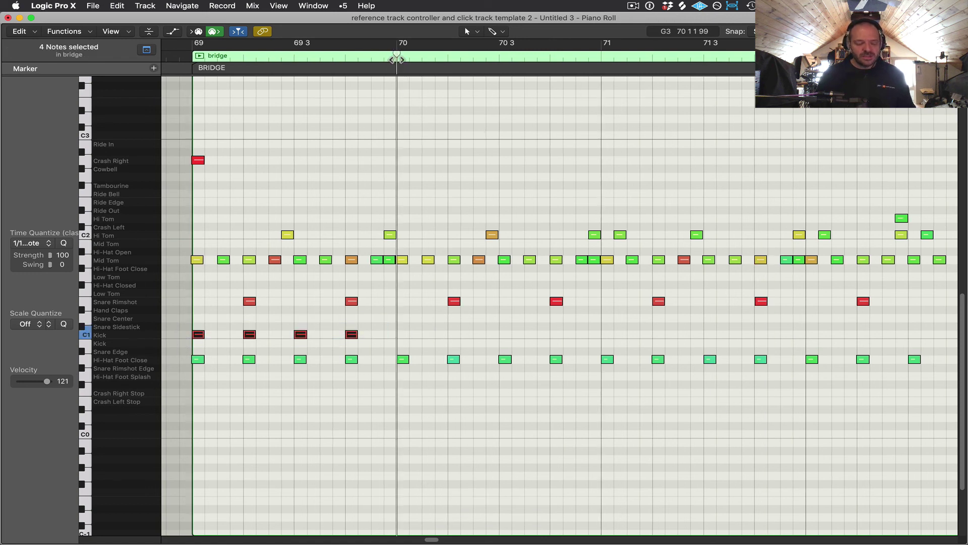
key("super+v")
left_click(600, 56)
key("super+v")
left_click(639, 54)
key("super+v")
left_click(658, 126)
key("z")
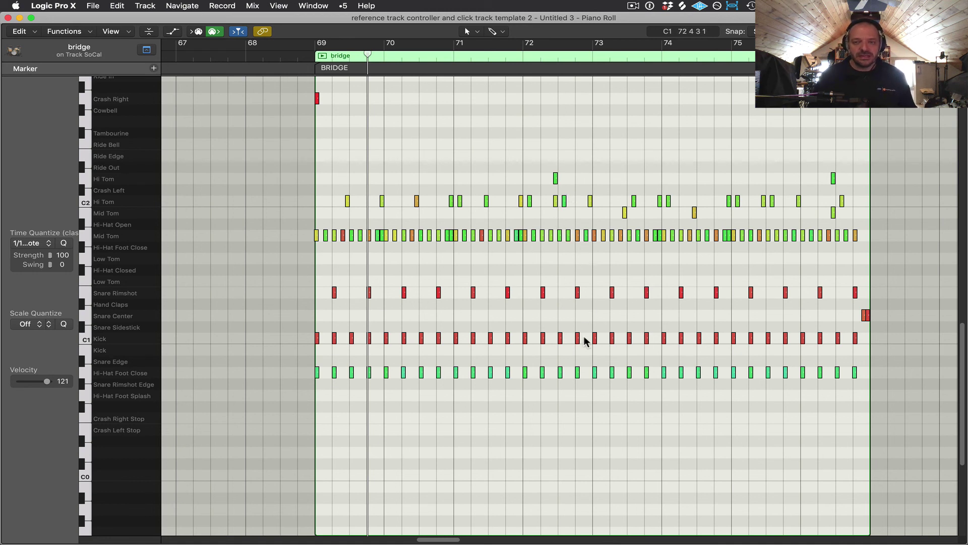
Step: Delete the non-kick and Hi-Hat Foot Close notes in bars 69–72, then play from bar 72
left_click_drag(588, 312, 291, 93)
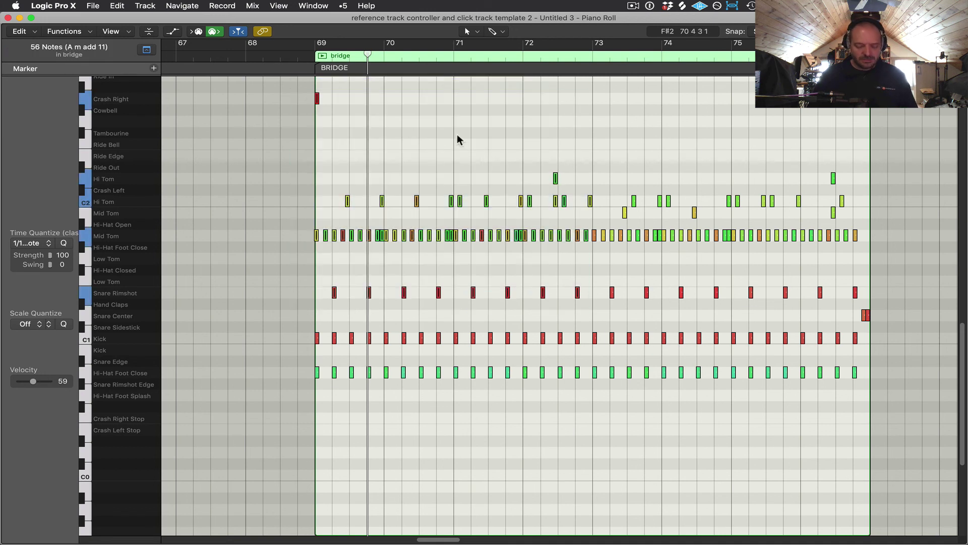
key("Delete")
left_click_drag(589, 390, 297, 349)
key("Delete")
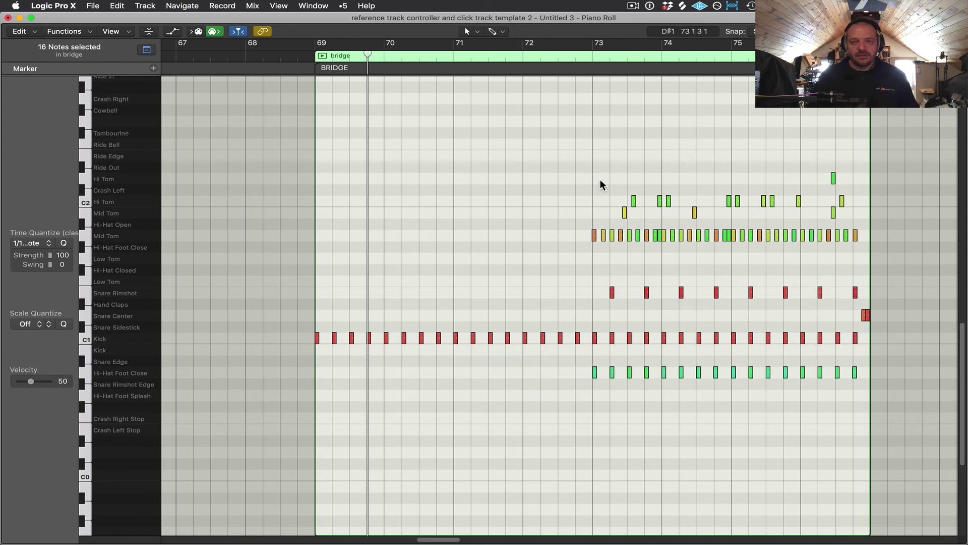
left_click(526, 57)
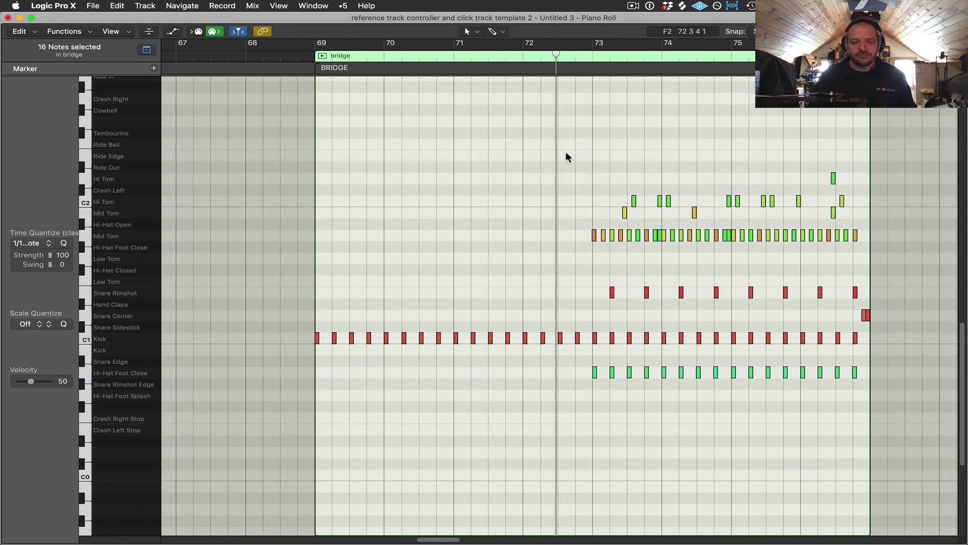